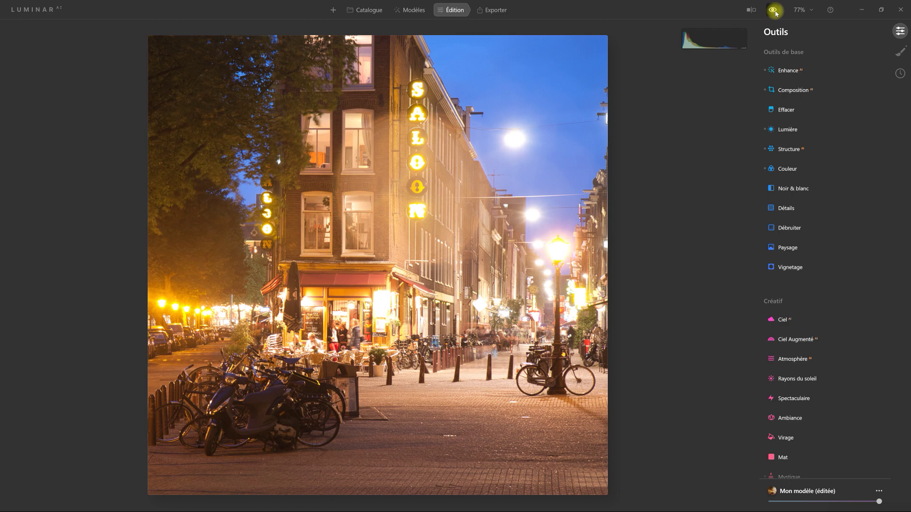
# Compare the edited street photo with its original version
pyautogui.click(774, 14)
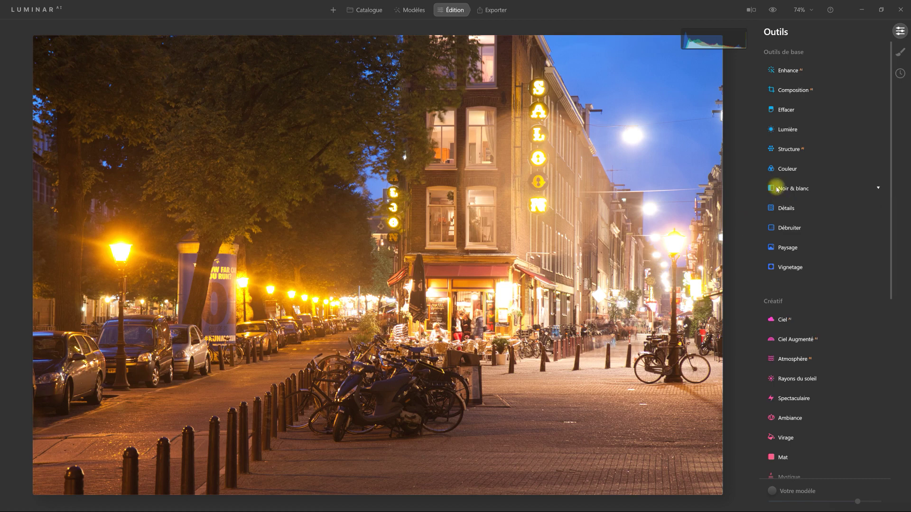
# Crop the photo to a 1:1 (Carré) ratio, framing the saloon building, the scooter and the lit street lamp, slightly tighter than full height
pyautogui.click(797, 91)
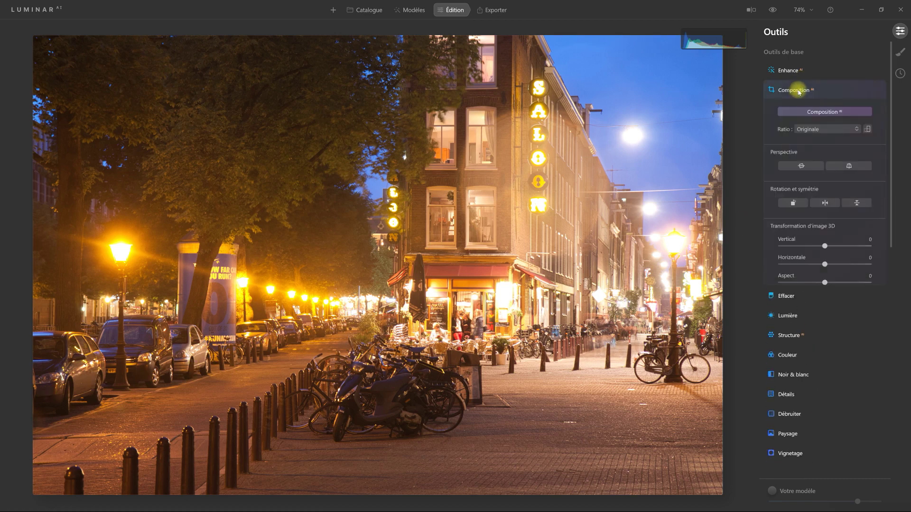
pyautogui.click(857, 131)
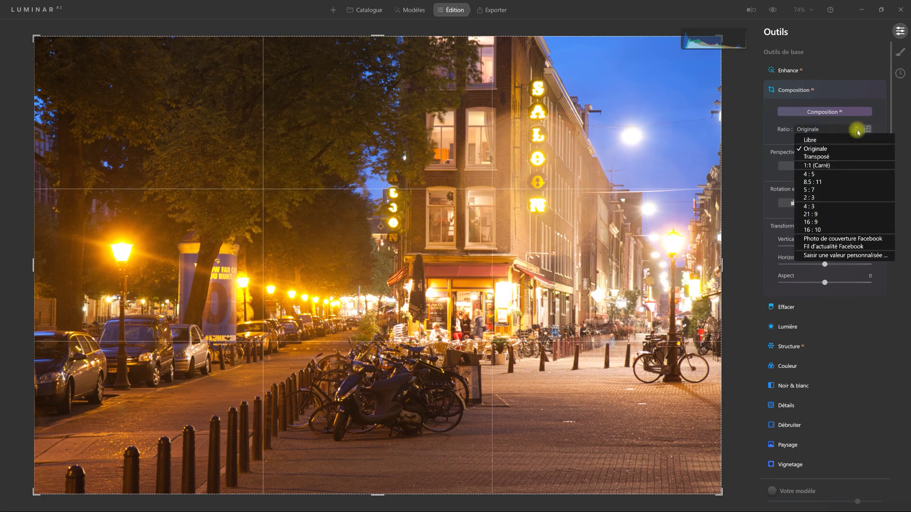
pyautogui.click(858, 165)
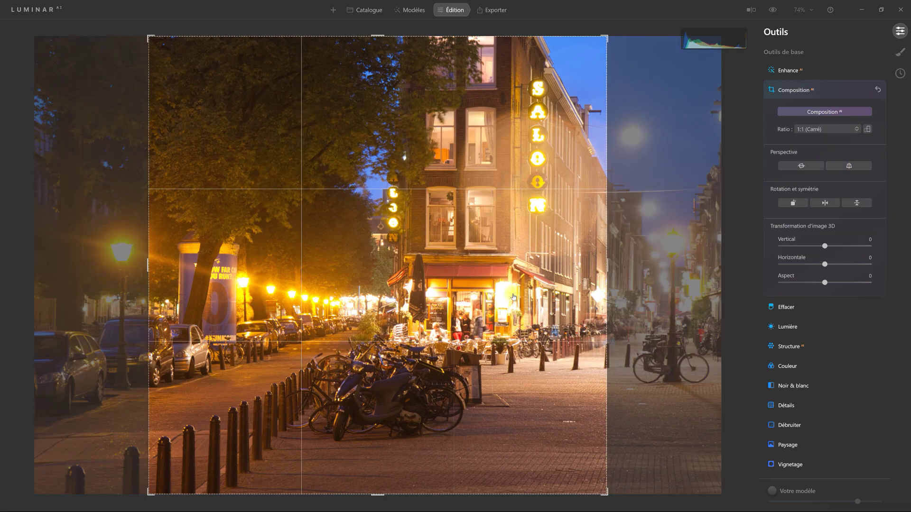
pyautogui.moveTo(504, 262); pyautogui.dragTo(203, 440)
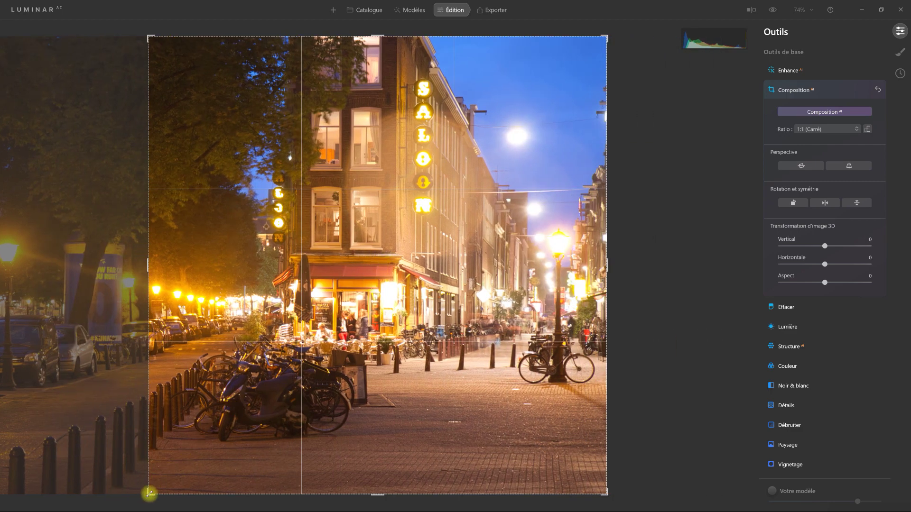
pyautogui.moveTo(149, 493)
pyautogui.mouseDown()
pyautogui.moveTo(166, 475)
pyautogui.moveTo(158, 483)
pyautogui.mouseUp()
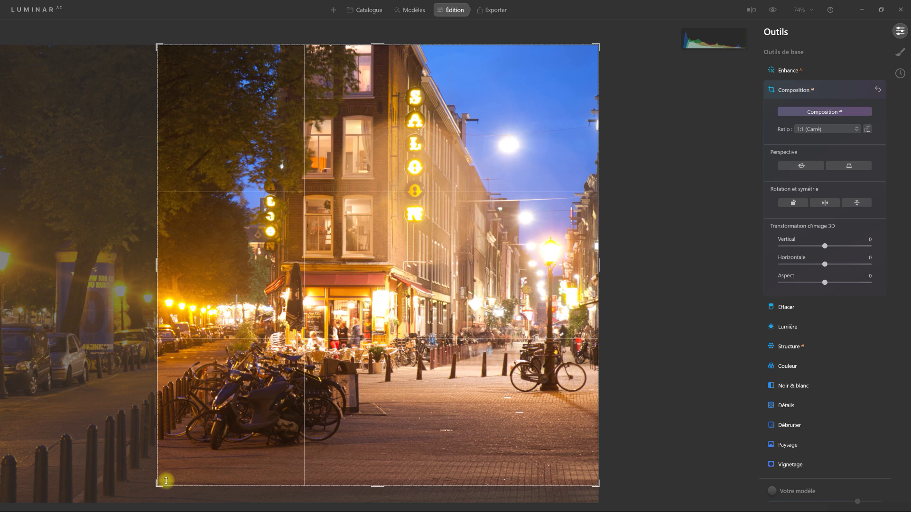
pyautogui.press('Return')
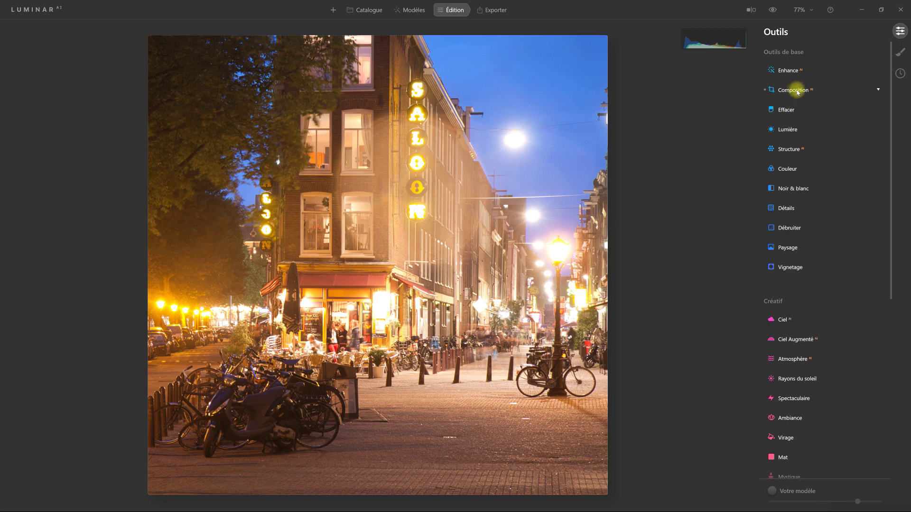
# Enhance the cropped photo with Accent at 25 and Embellisseur de Ciel at 49
pyautogui.click(792, 71)
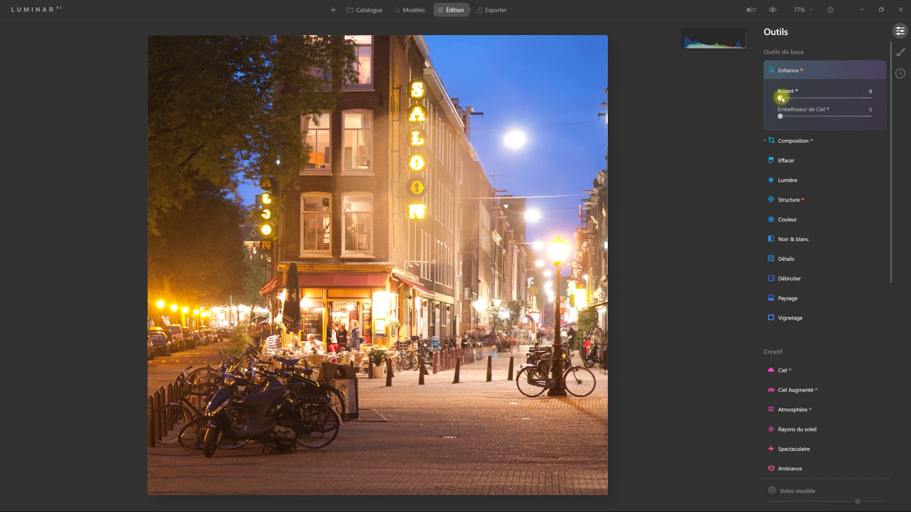
pyautogui.moveTo(782, 99); pyautogui.dragTo(803, 102)
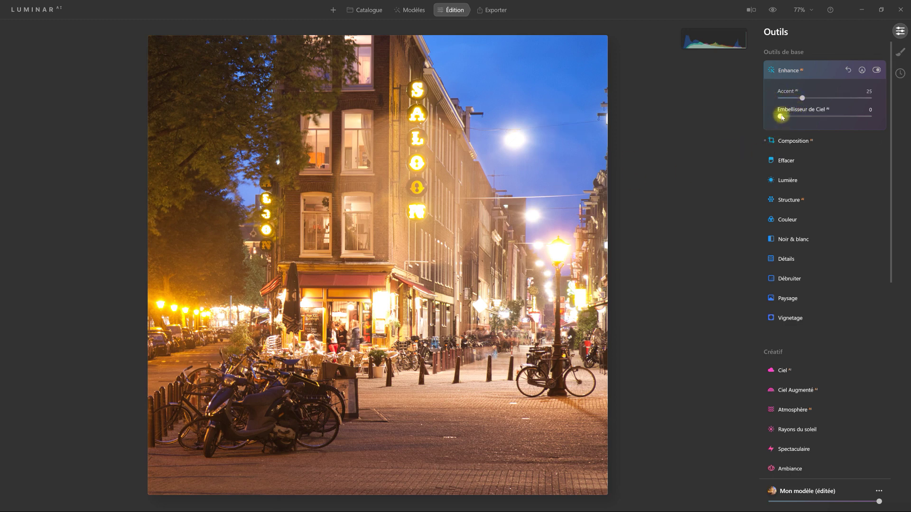
pyautogui.moveTo(782, 117); pyautogui.dragTo(825, 118)
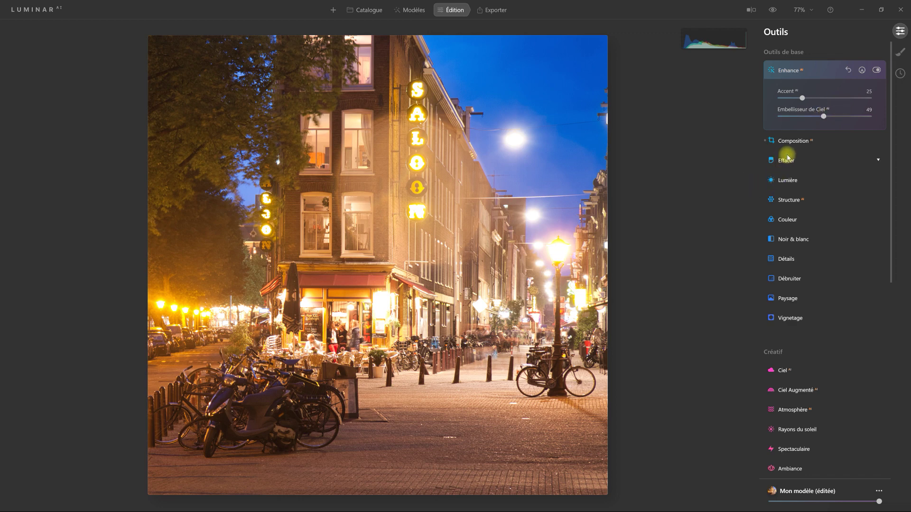
# In the Lumière settings, set Exposition to -0,51, Contraste intelligent to 25 and Hautes lumières to -63
pyautogui.click(799, 179)
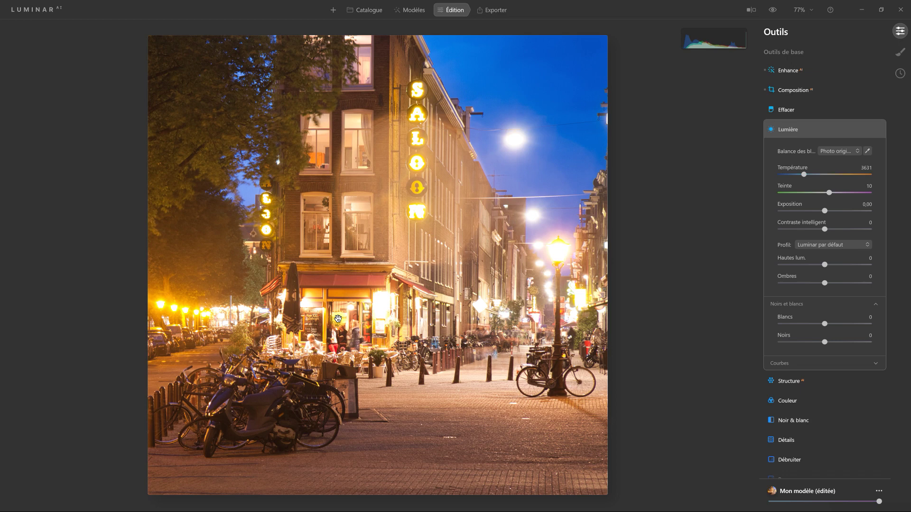
pyautogui.moveTo(827, 214); pyautogui.dragTo(821, 213)
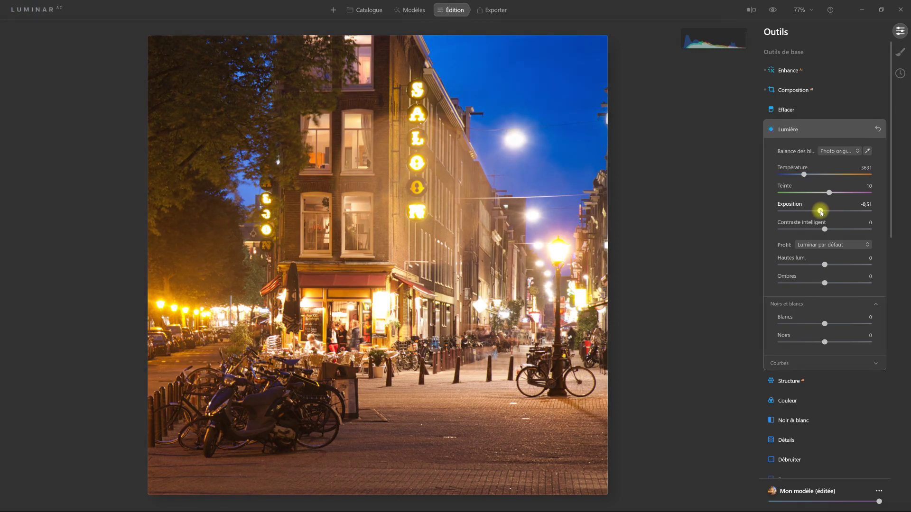
pyautogui.moveTo(826, 232); pyautogui.dragTo(837, 232)
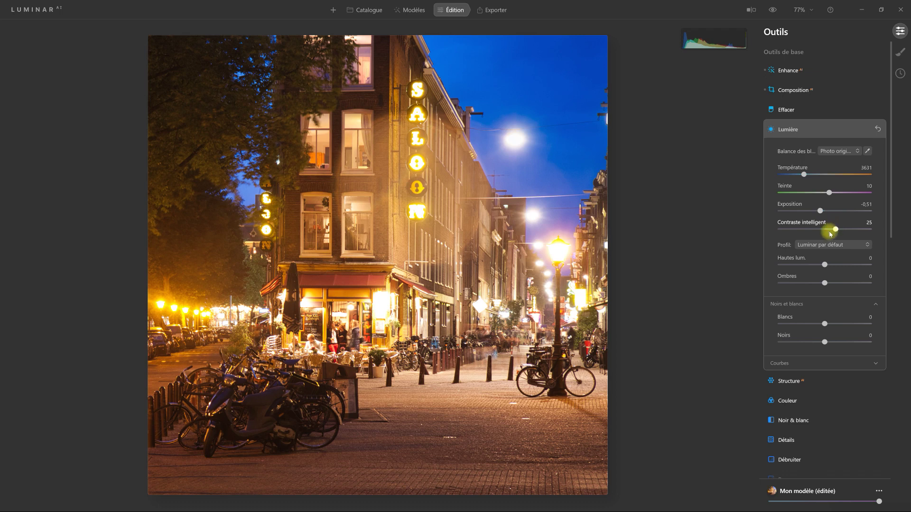
pyautogui.moveTo(824, 264); pyautogui.dragTo(810, 267)
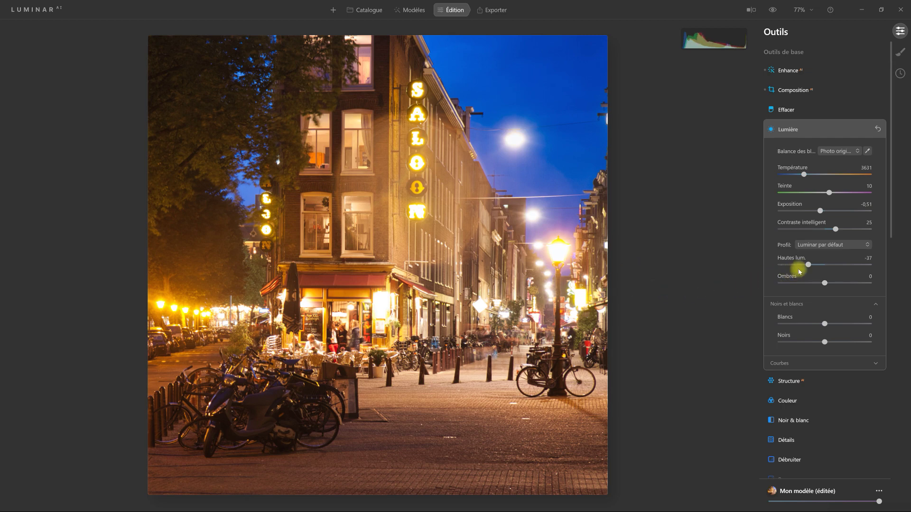
pyautogui.moveTo(809, 264); pyautogui.dragTo(796, 266)
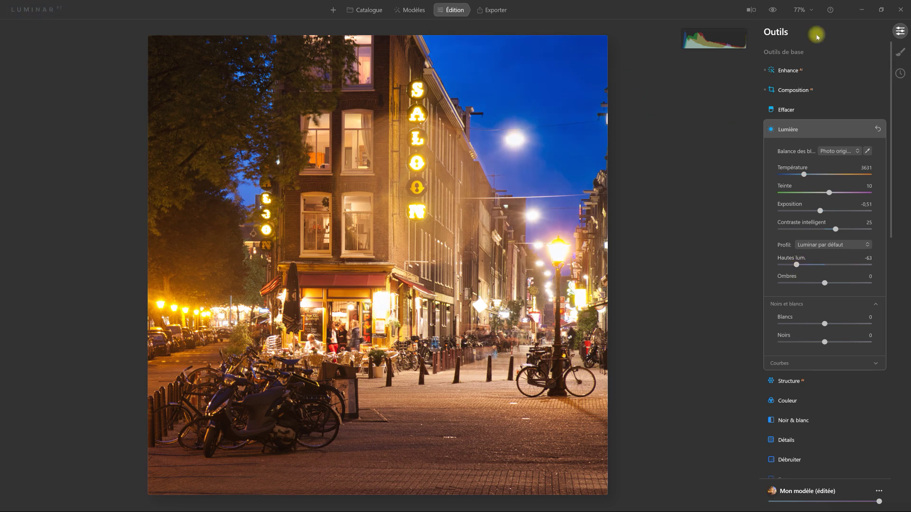
# Check the highlight clipping overlay and set Blancs to -64 and Noirs to -3
pyautogui.click(745, 32)
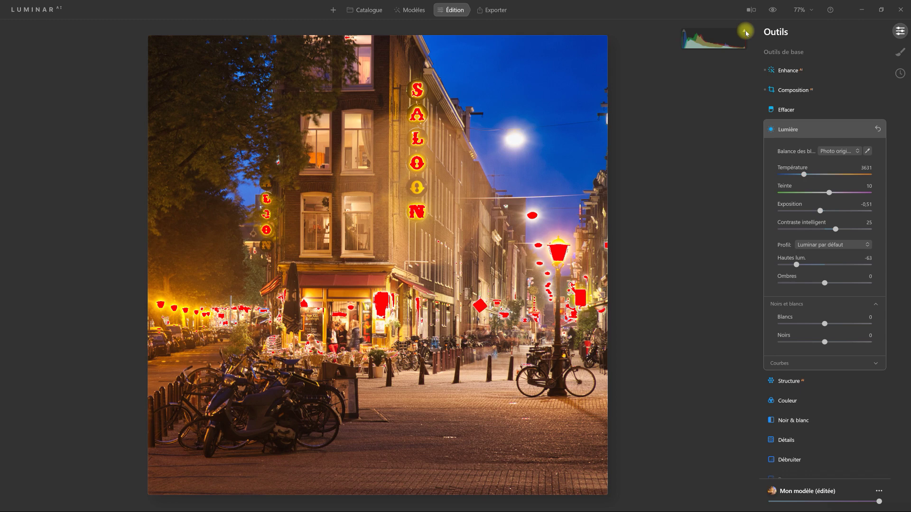
pyautogui.click(746, 32)
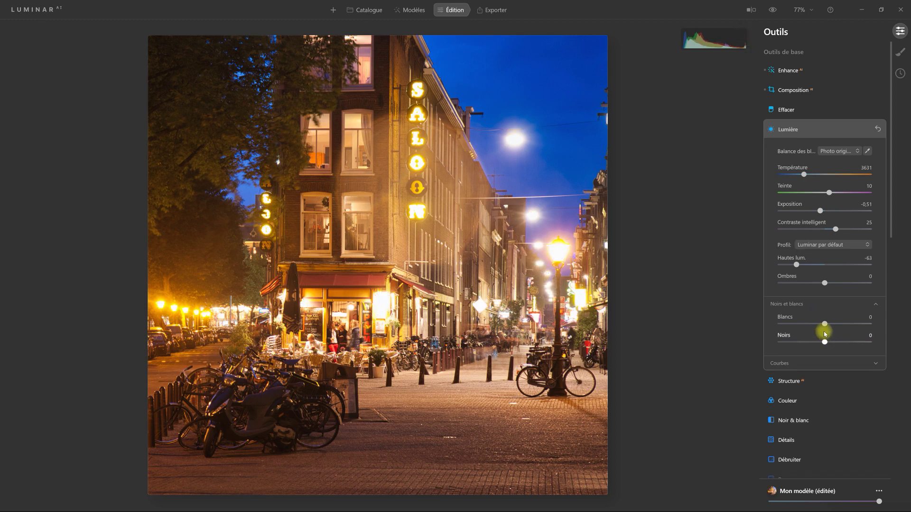
pyautogui.moveTo(824, 322); pyautogui.dragTo(797, 324)
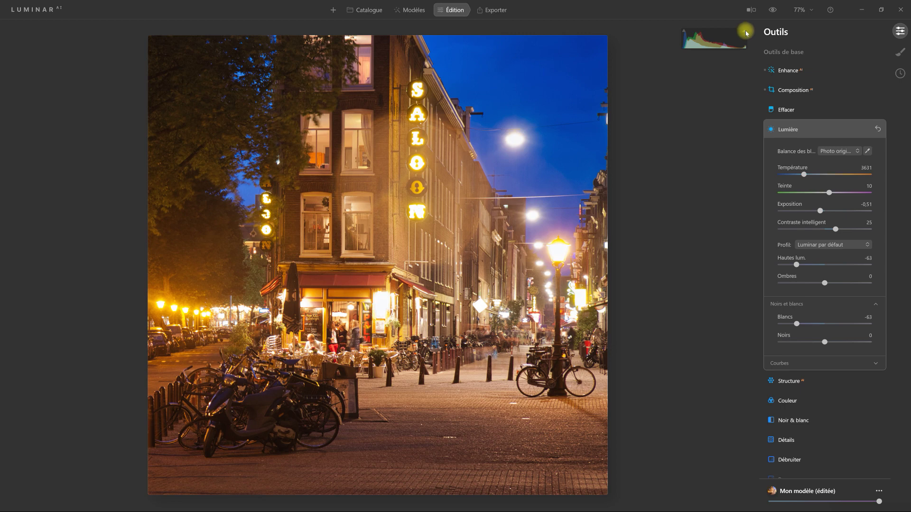
pyautogui.click(746, 32)
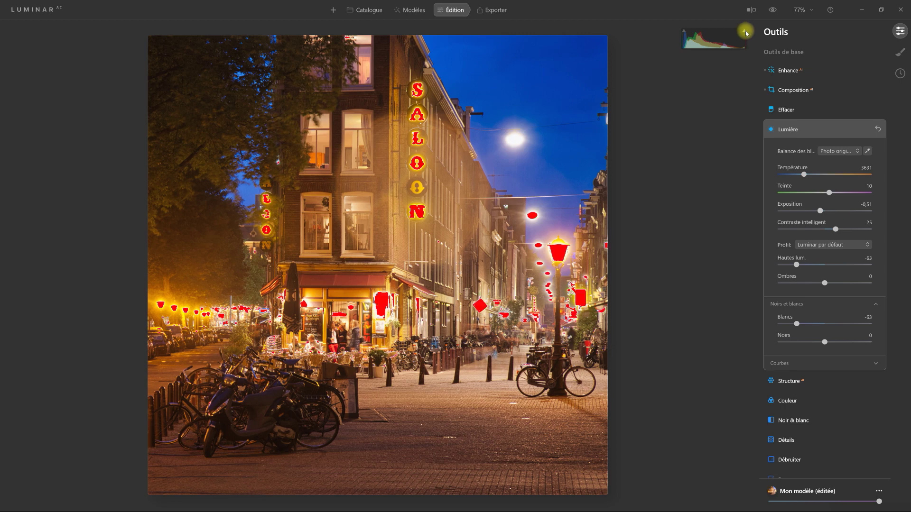
pyautogui.click(746, 32)
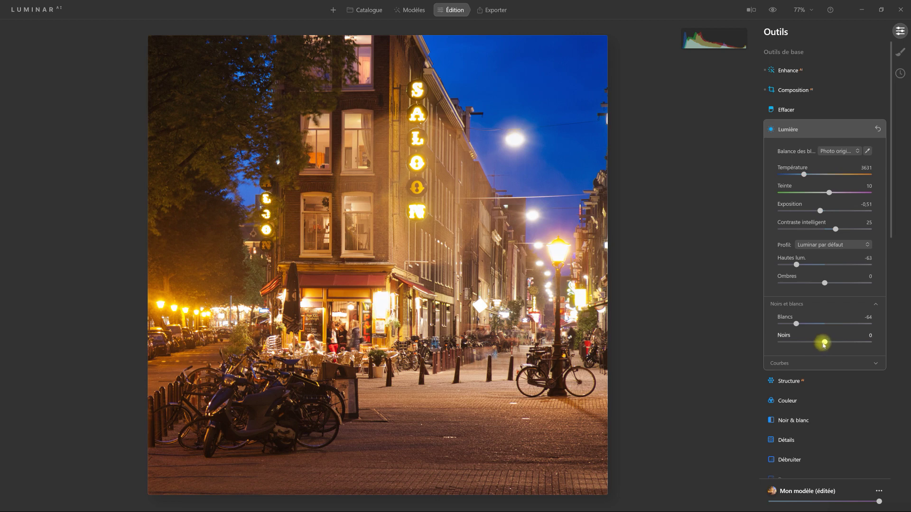
pyautogui.moveTo(824, 342); pyautogui.dragTo(823, 342)
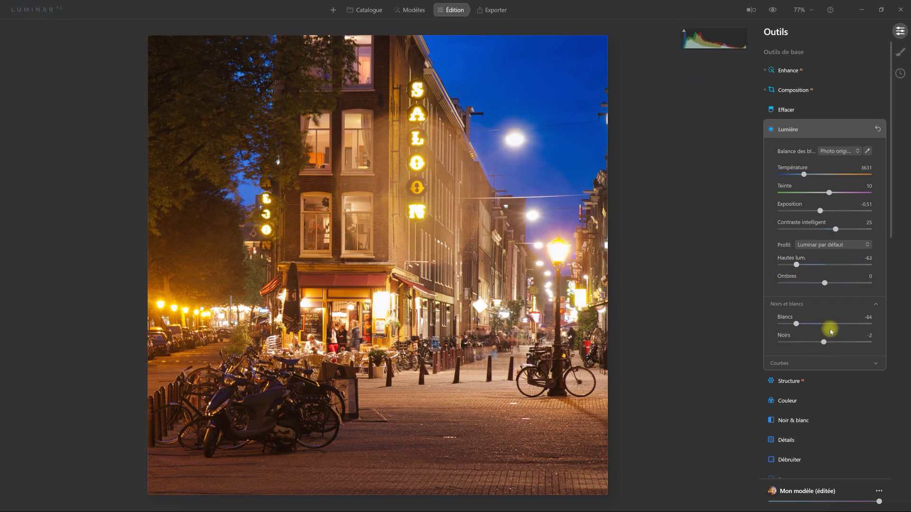
pyautogui.moveTo(823, 342)
pyautogui.mouseDown()
pyautogui.moveTo(814, 342)
pyautogui.moveTo(825, 342)
pyautogui.mouseUp()
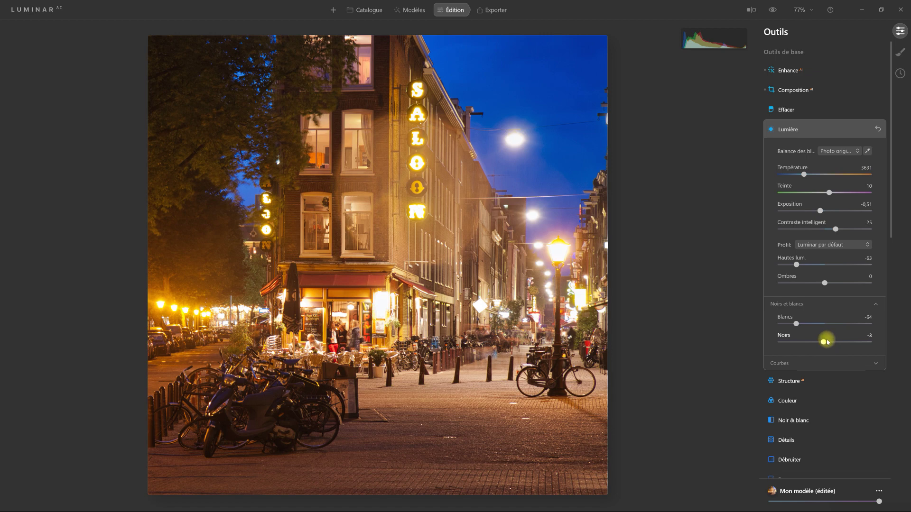
# Reduce the photo's warm colour cast by setting Supprimer les dominantes de couleur to 78 in the Couleur settings
pyautogui.click(878, 401)
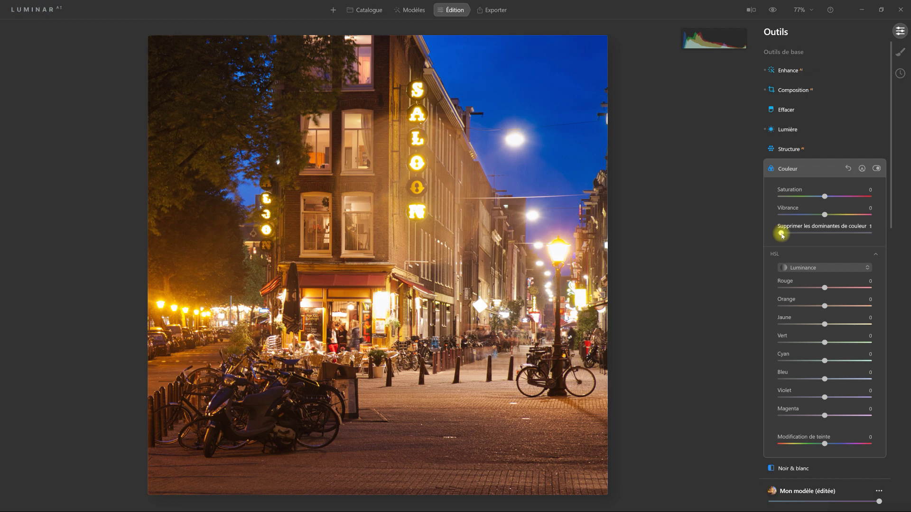
pyautogui.moveTo(782, 236); pyautogui.dragTo(847, 236)
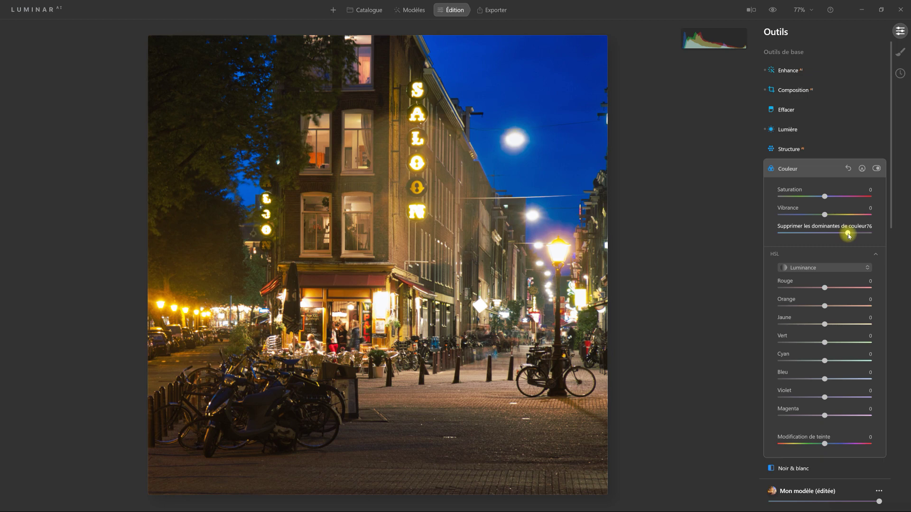
pyautogui.moveTo(850, 233); pyautogui.dragTo(851, 233)
pyautogui.moveTo(850, 232); pyautogui.dragTo(761, 235)
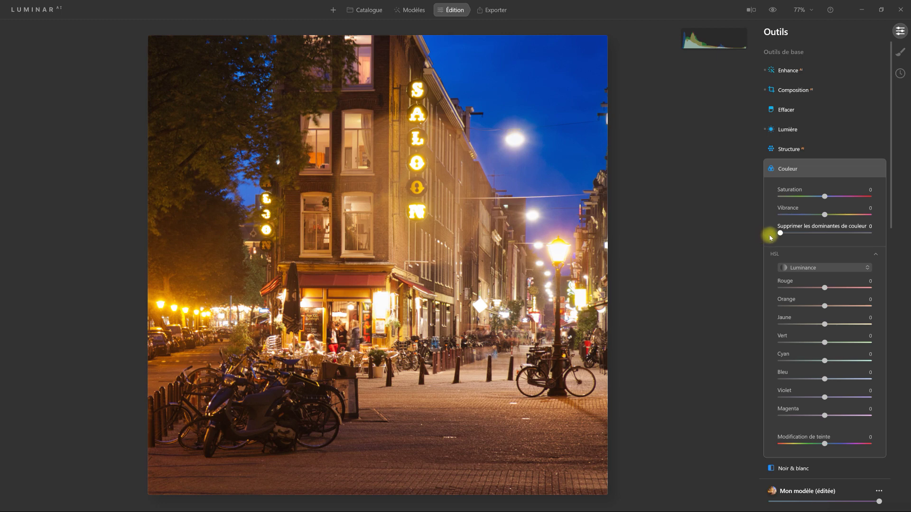
pyautogui.moveTo(780, 236); pyautogui.dragTo(850, 236)
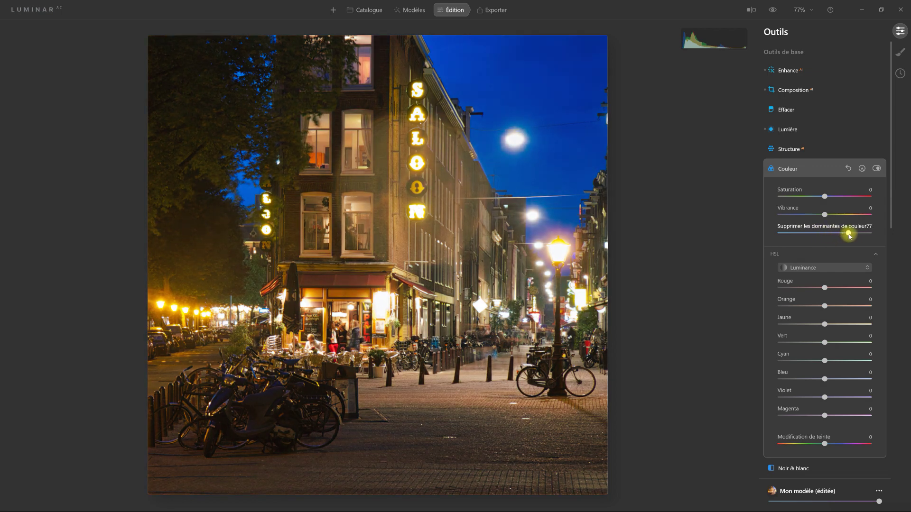
pyautogui.moveTo(849, 236); pyautogui.dragTo(849, 236)
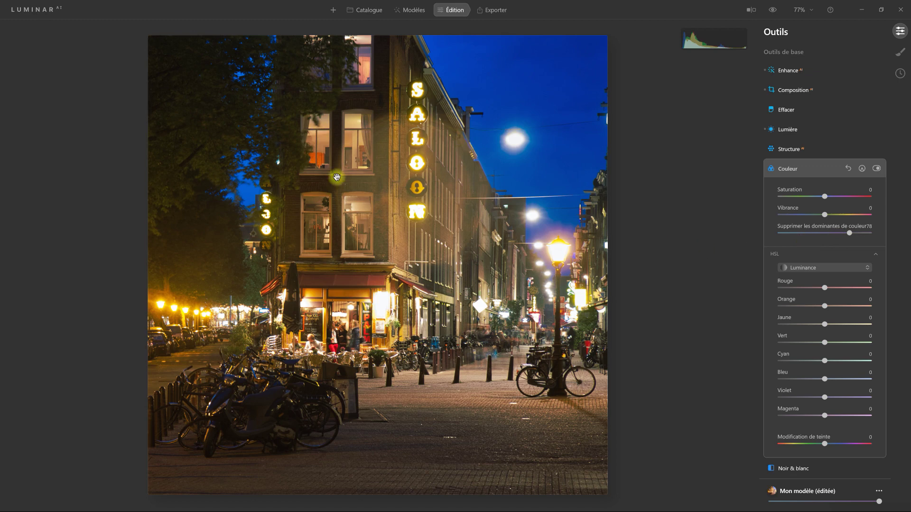
pyautogui.click(795, 130)
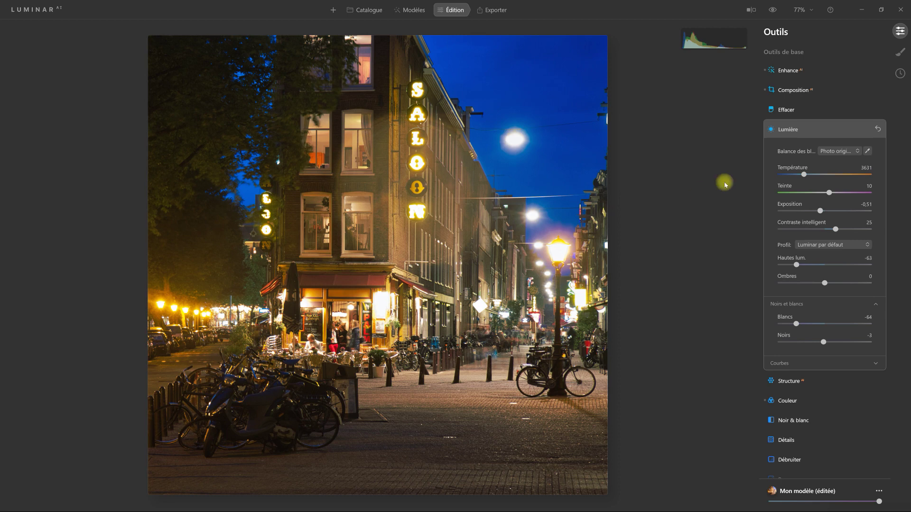
pyautogui.click(795, 130)
pyautogui.click(795, 130)
pyautogui.click(796, 130)
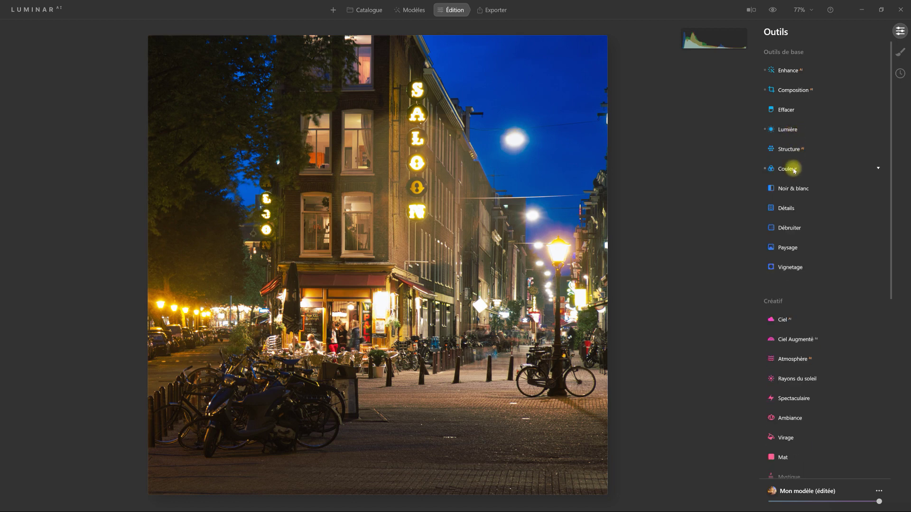
# In the Couleur settings, set Vibrance to 29 and Saturation to -10
pyautogui.click(796, 169)
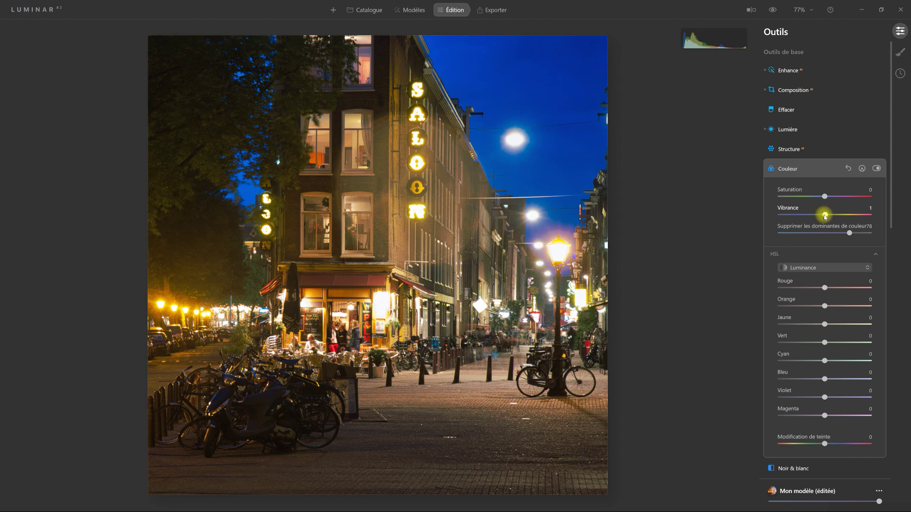
pyautogui.moveTo(825, 217); pyautogui.dragTo(836, 217)
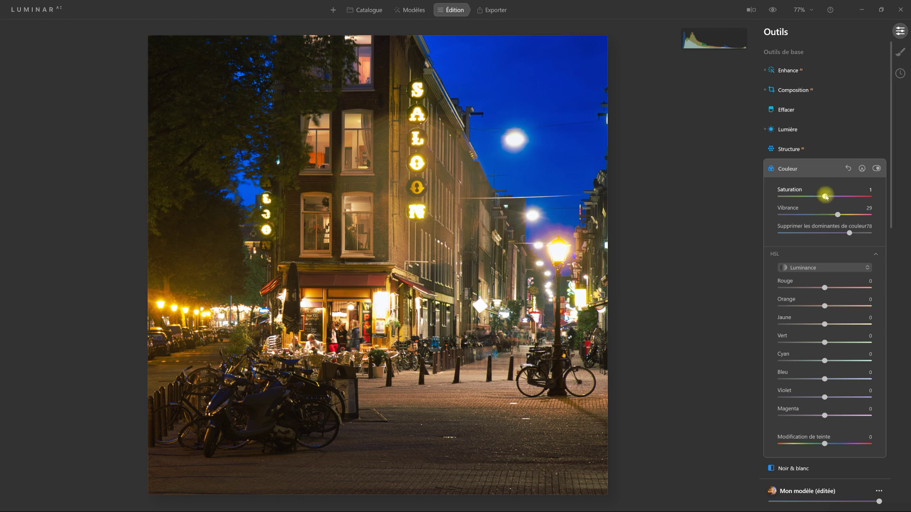
pyautogui.moveTo(826, 197); pyautogui.dragTo(823, 196)
# Compare the photo with and without the Couleur adjustments, and the full edit against the original
pyautogui.click(875, 169)
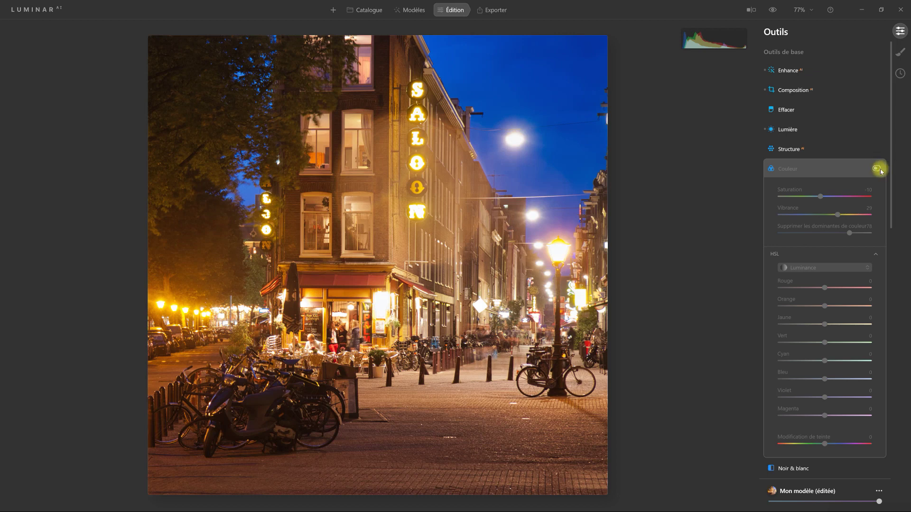
pyautogui.click(877, 169)
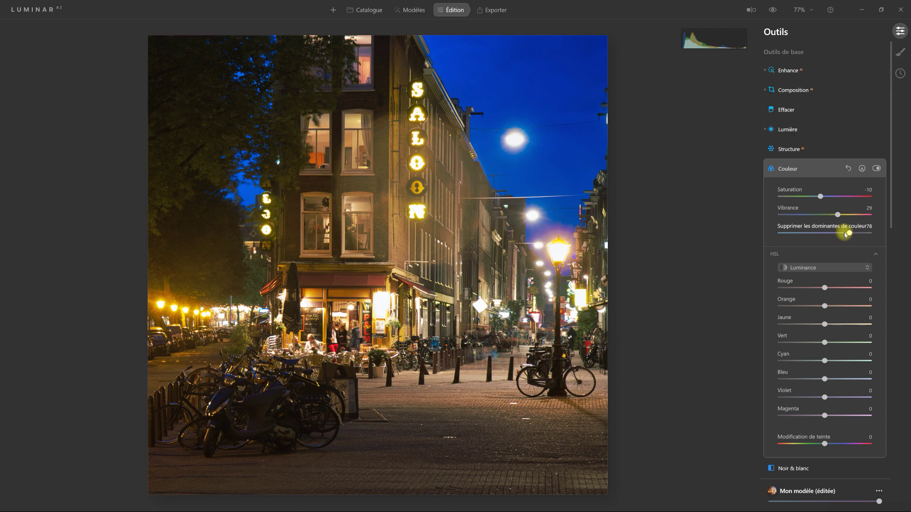
pyautogui.click(775, 10)
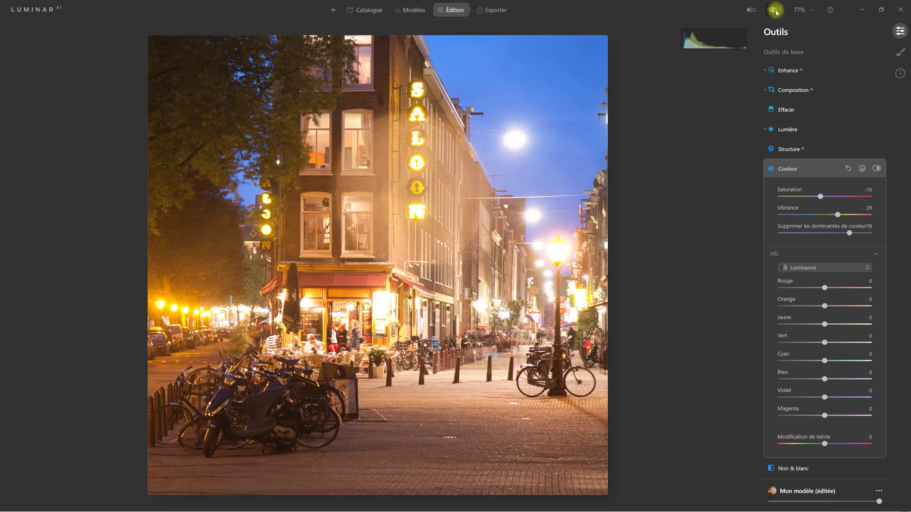
pyautogui.click(775, 10)
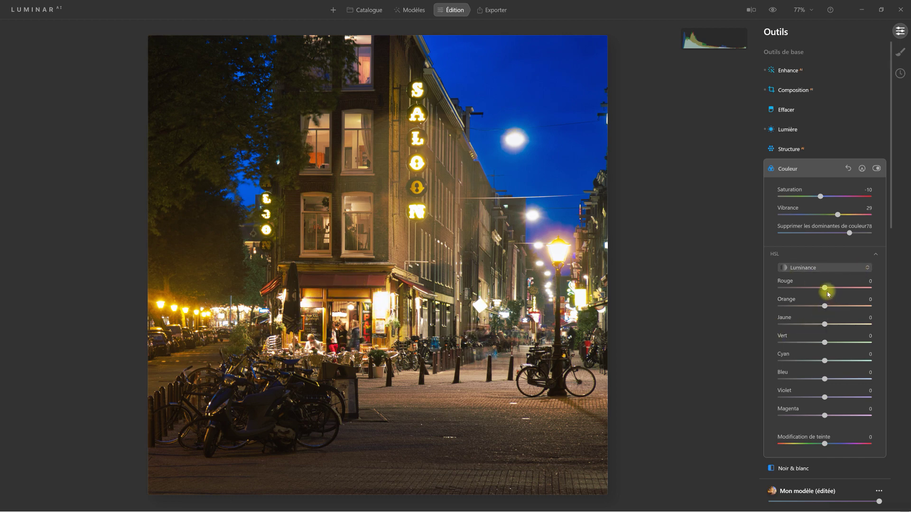
# In the HSL Luminance settings of Couleur, set Rouge to 20 and Bleu to 47
pyautogui.moveTo(826, 291); pyautogui.dragTo(835, 293)
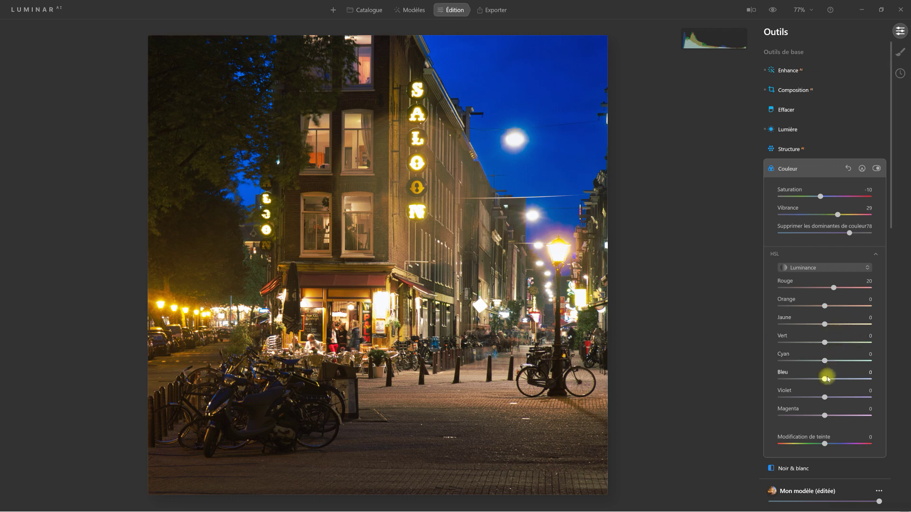
pyautogui.moveTo(826, 381); pyautogui.dragTo(843, 380)
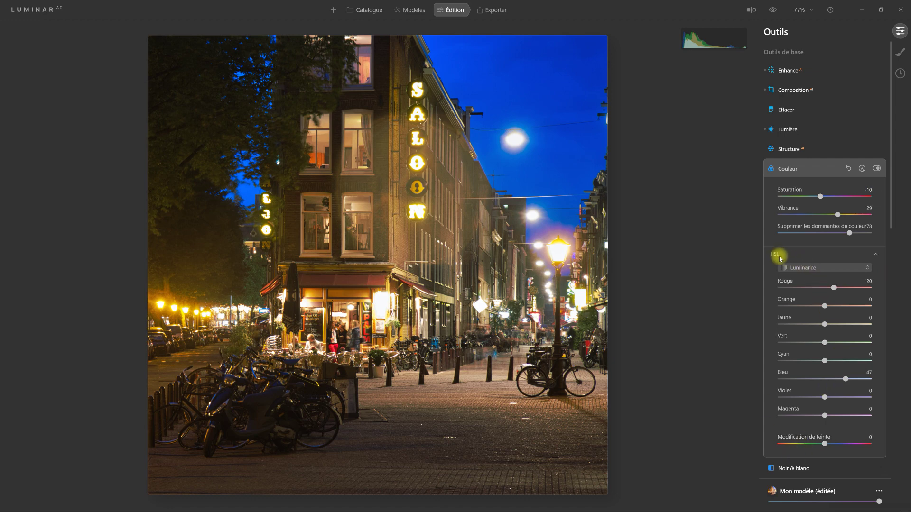
pyautogui.click(791, 170)
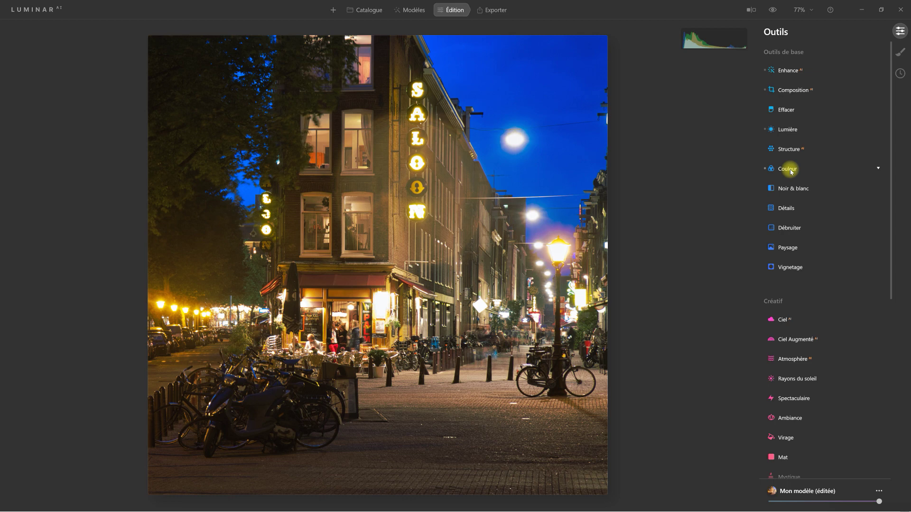
# Apply the creative Mystique effect to the photo with Quantité at about 54
pyautogui.scroll(-1, 881, 230)
pyautogui.scroll(-1, 881, 229)
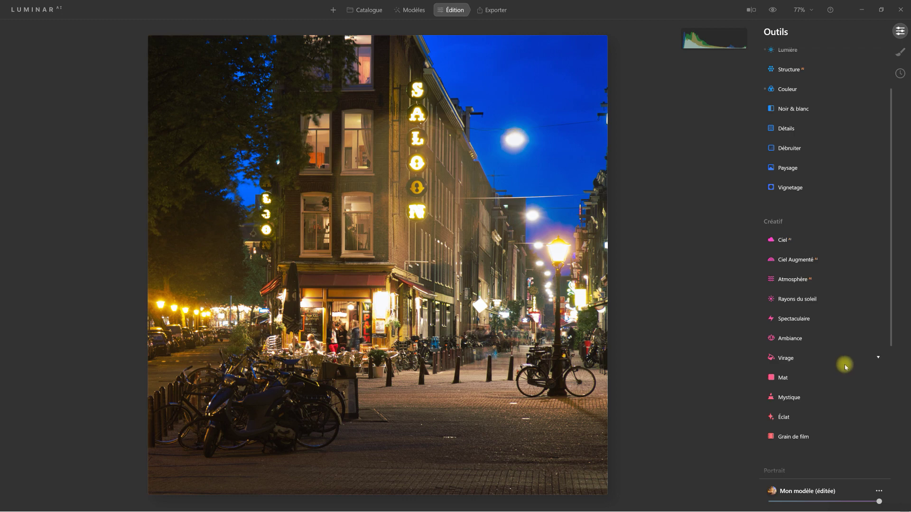
pyautogui.click(804, 399)
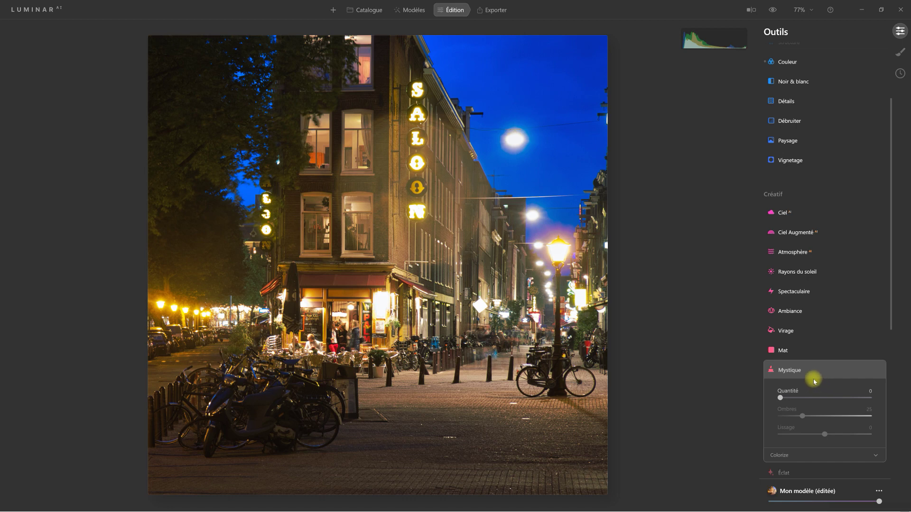
pyautogui.moveTo(780, 399); pyautogui.dragTo(826, 402)
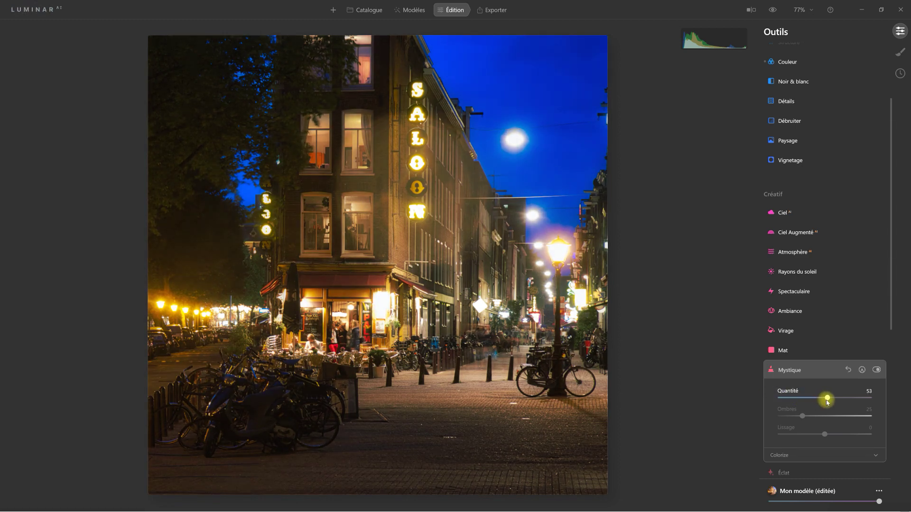
pyautogui.moveTo(827, 402)
pyautogui.mouseDown()
pyautogui.moveTo(731, 395)
pyautogui.moveTo(827, 399)
pyautogui.mouseUp()
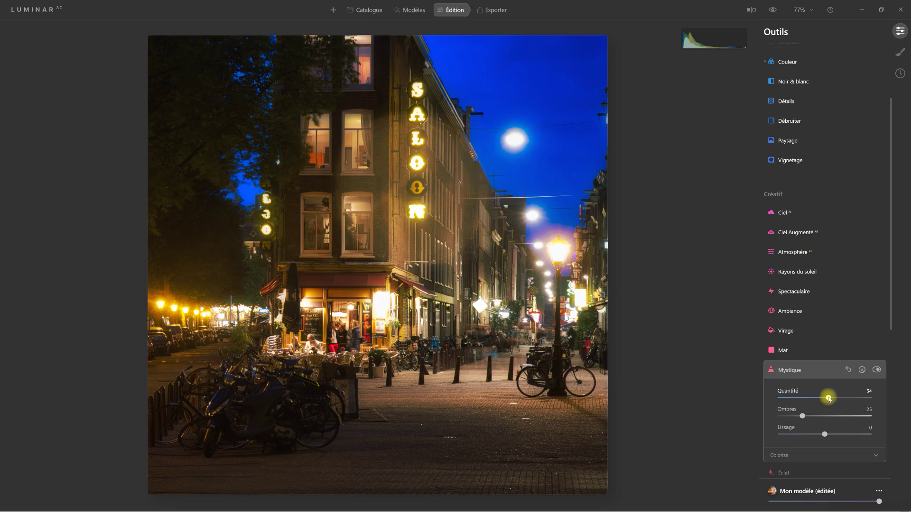
pyautogui.moveTo(830, 398); pyautogui.dragTo(830, 399)
pyautogui.click(793, 373)
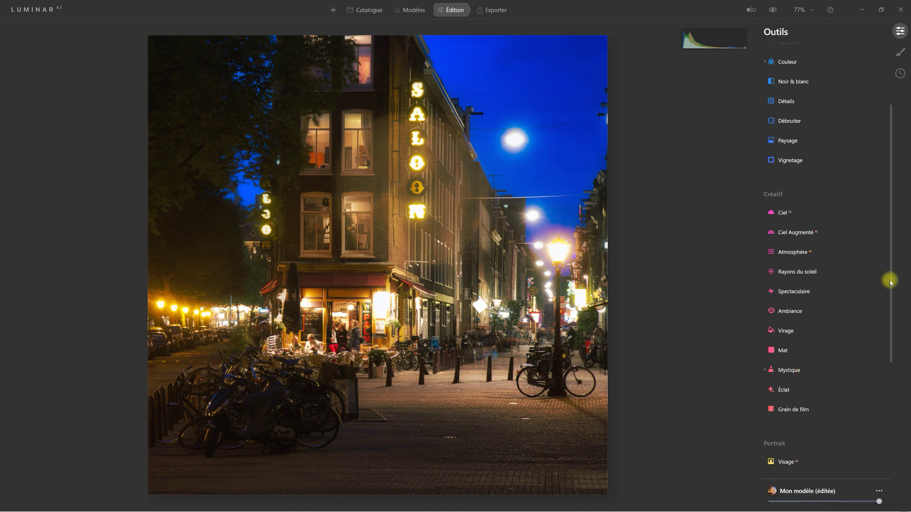
# Add midtone contrast with the Supercontraste tool by setting Contraste de tons moyens to 25
pyautogui.moveTo(891, 281); pyautogui.dragTo(894, 337)
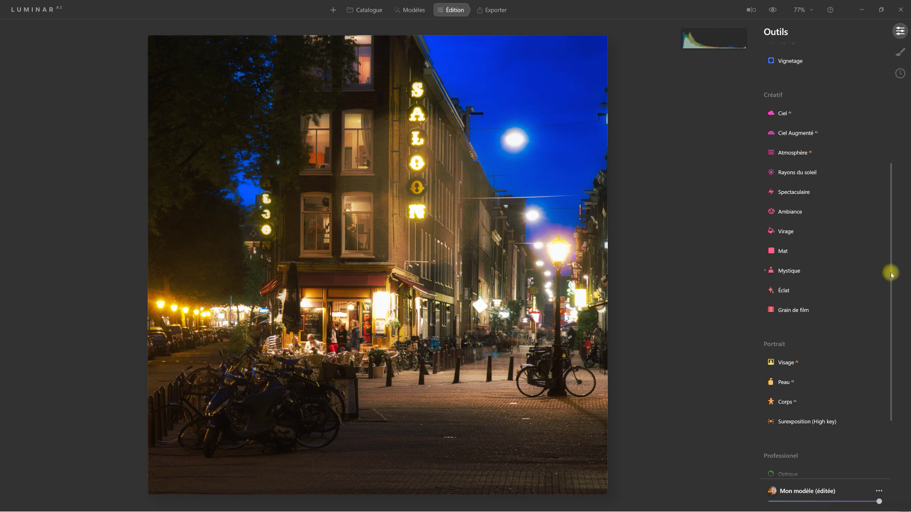
pyautogui.moveTo(891, 267); pyautogui.dragTo(884, 338)
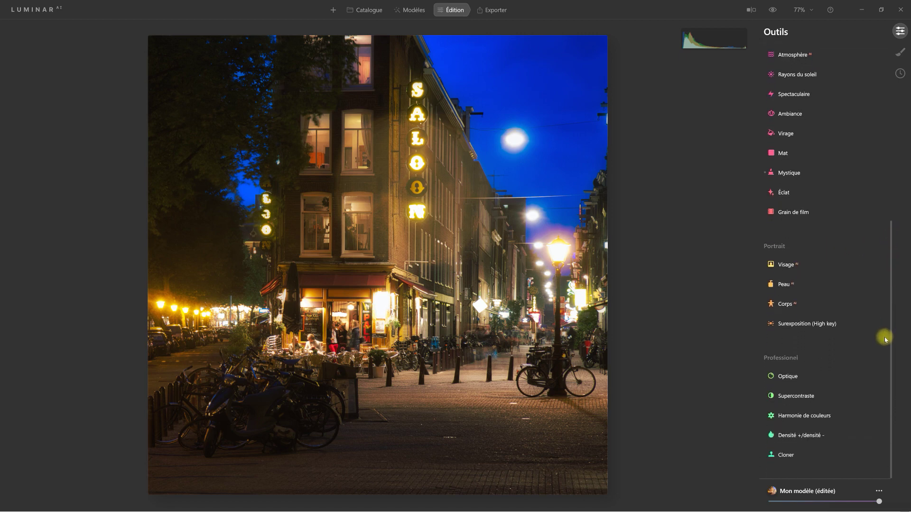
pyautogui.click(807, 397)
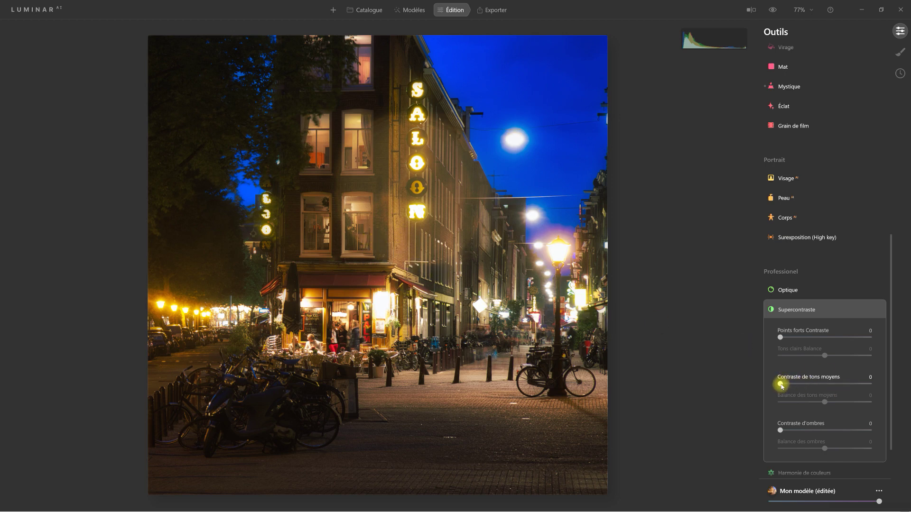
pyautogui.moveTo(782, 386); pyautogui.dragTo(801, 386)
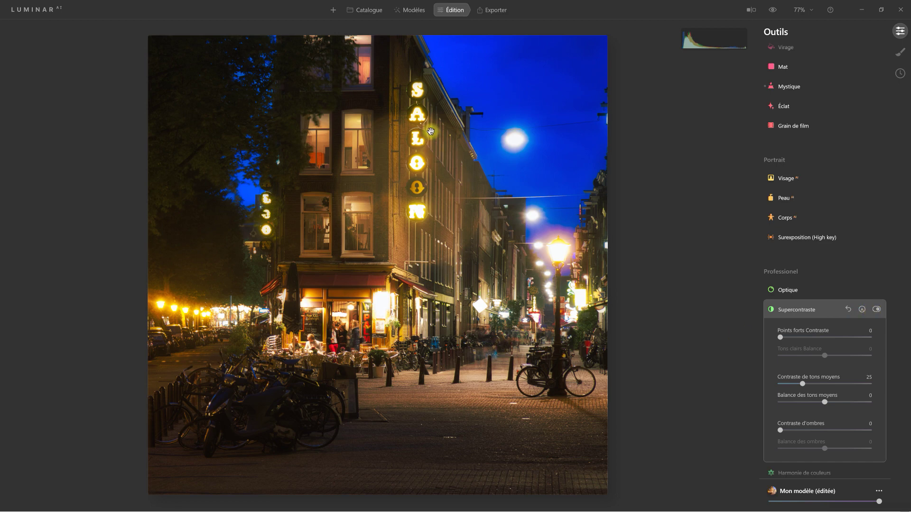
# Compare the photo with and without the Supercontraste adjustment
pyautogui.click(876, 310)
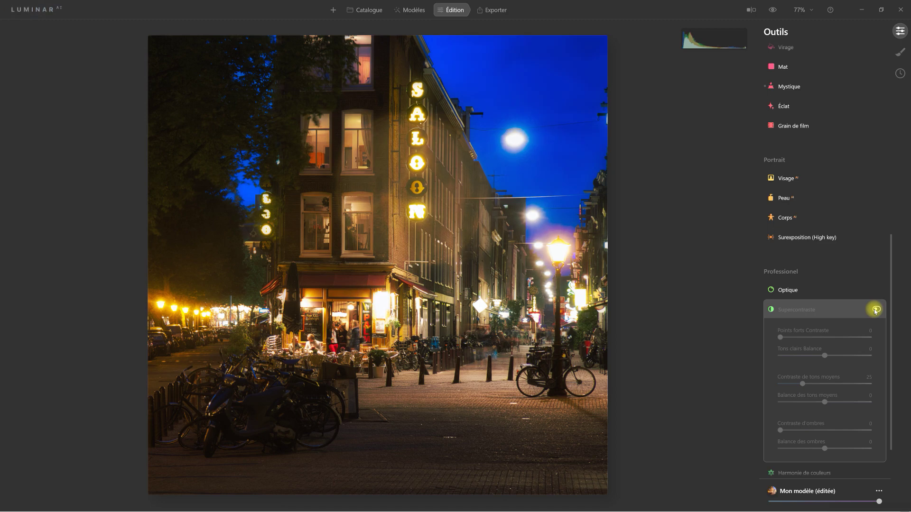
pyautogui.click(876, 310)
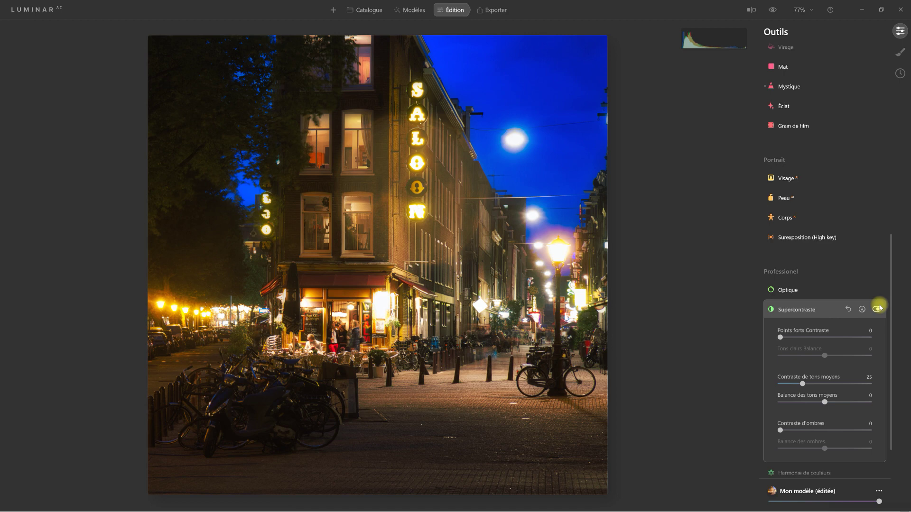
pyautogui.click(809, 310)
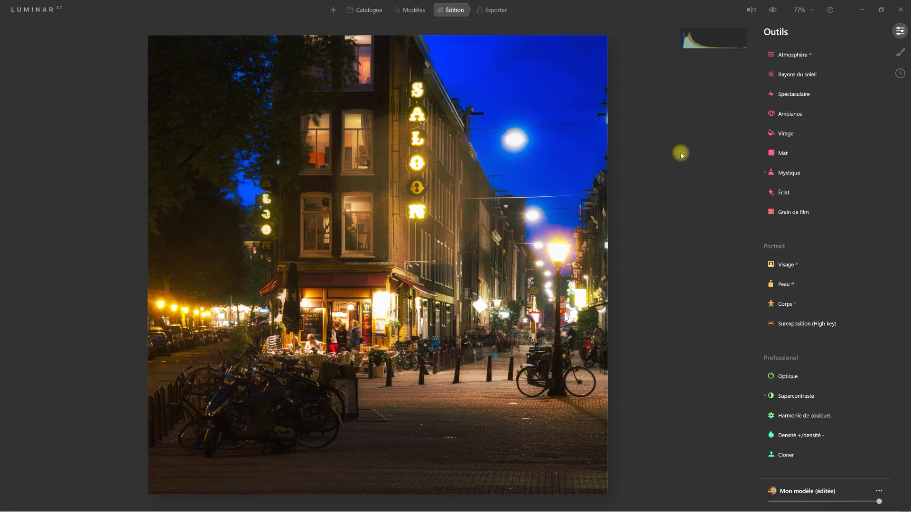
# Add a Basique local adjustment with a Masque dégradé covering the street foreground, fading out around the bikes and bollards
pyautogui.click(901, 51)
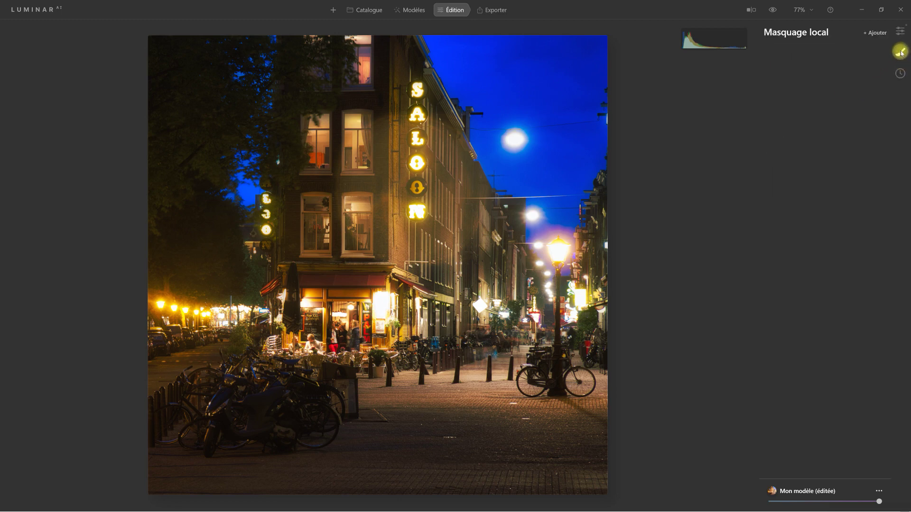
pyautogui.click(871, 32)
pyautogui.click(876, 52)
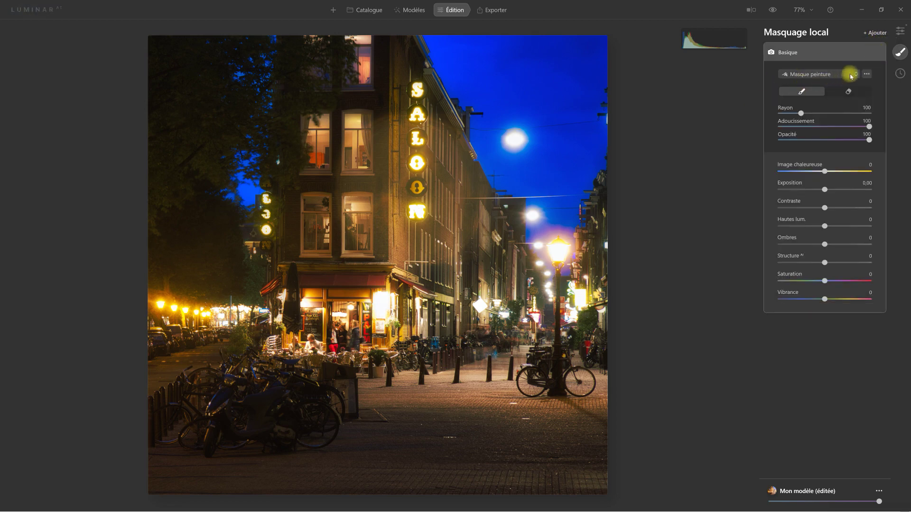
pyautogui.click(850, 76)
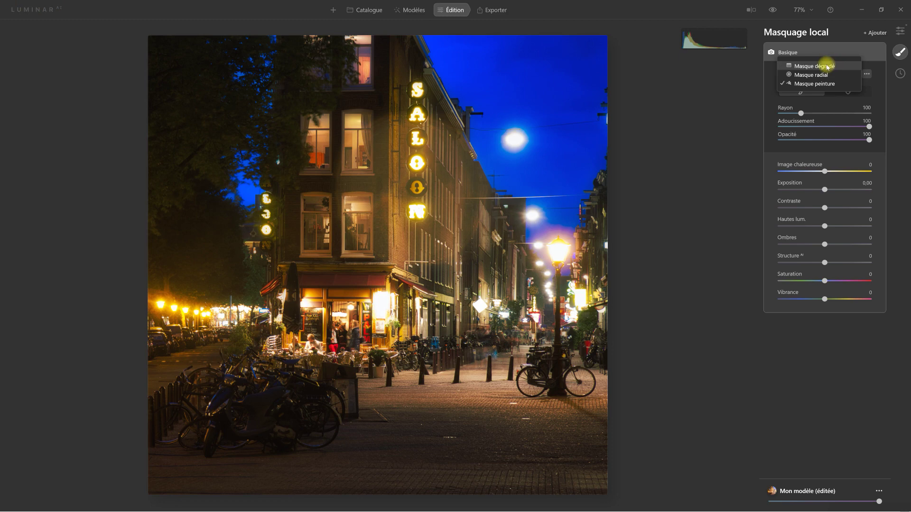
pyautogui.click(828, 67)
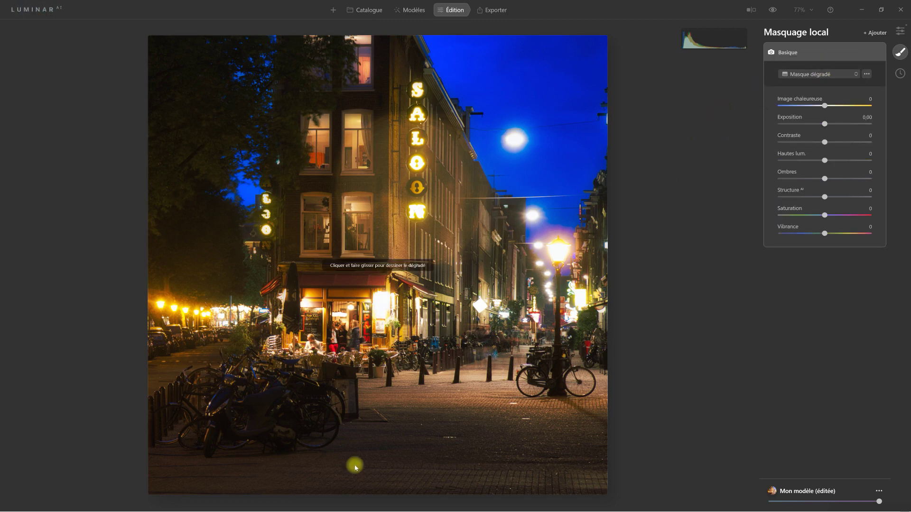
pyautogui.moveTo(386, 482); pyautogui.dragTo(387, 328)
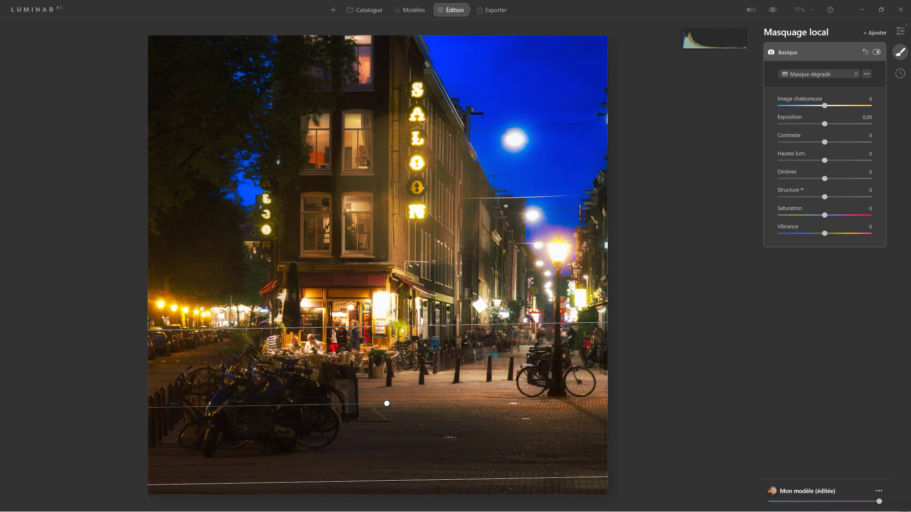
pyautogui.moveTo(400, 332); pyautogui.dragTo(388, 393)
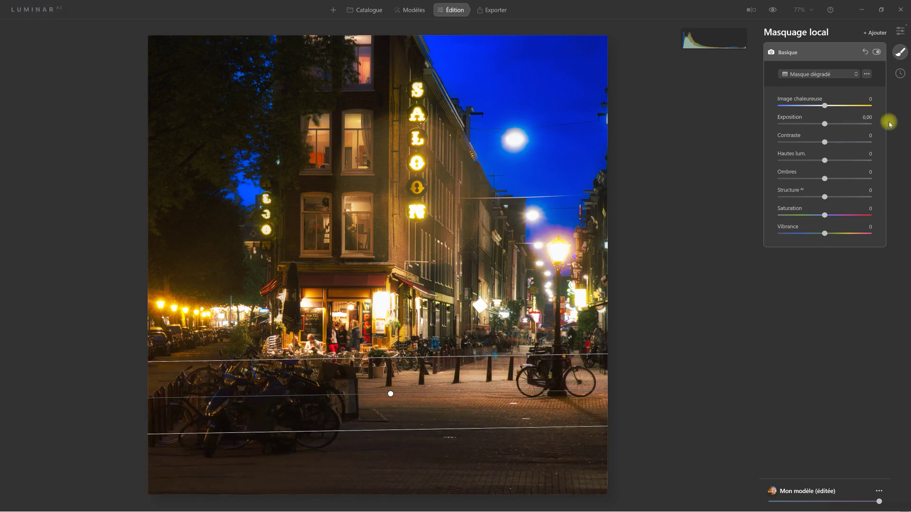
# Darken the foreground gradient mask with Exposition -0,56, Ombres -42 and Contraste 25
pyautogui.moveTo(824, 124); pyautogui.dragTo(819, 124)
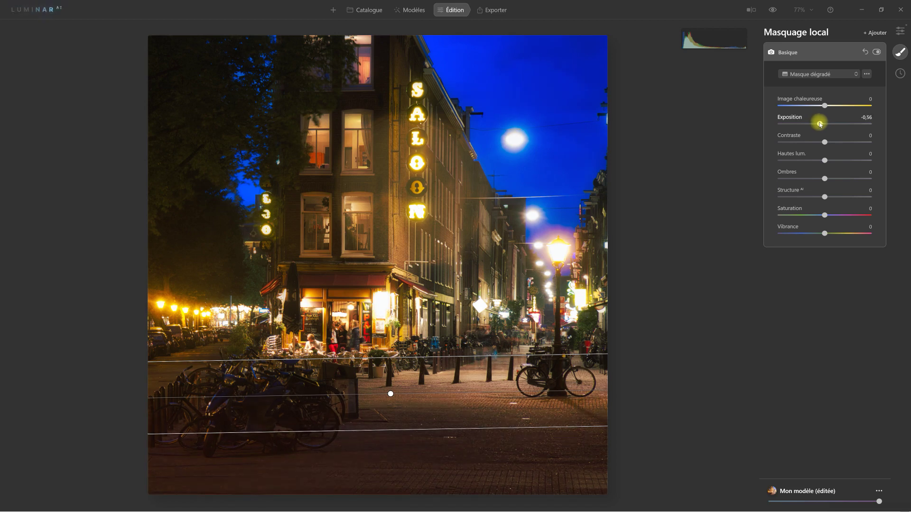
pyautogui.moveTo(823, 178); pyautogui.dragTo(809, 178)
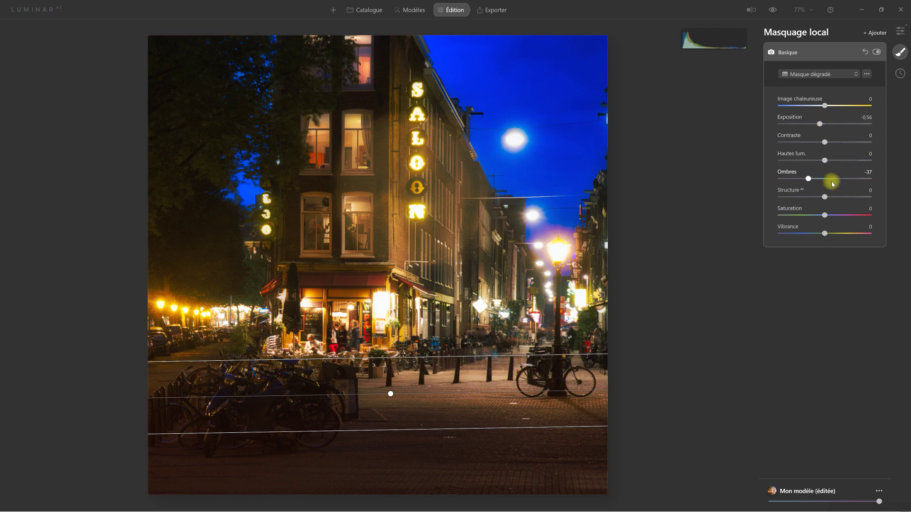
pyautogui.scroll(-5, 831, 182)
pyautogui.moveTo(825, 142); pyautogui.dragTo(836, 146)
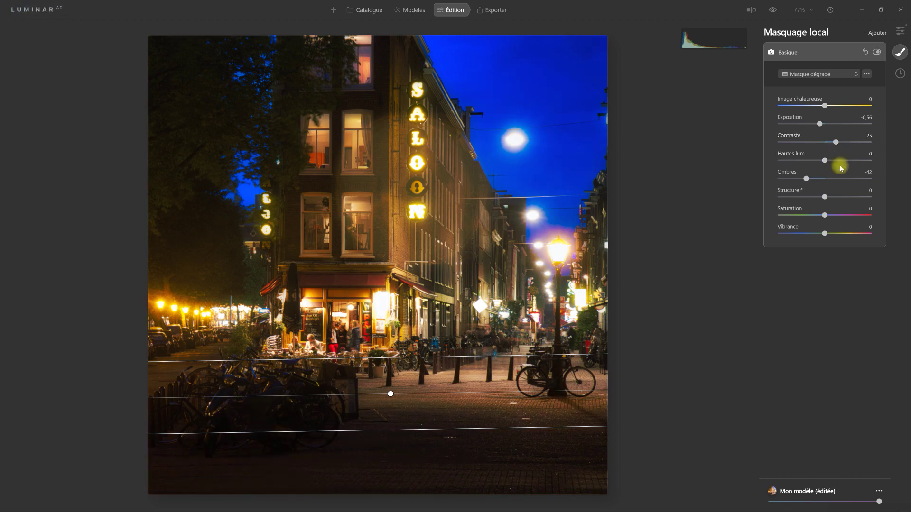
pyautogui.click(795, 53)
# Add a second Basique local adjustment with a vertical Masque dégradé covering the trees on the photo's left side
pyautogui.click(878, 35)
pyautogui.click(875, 50)
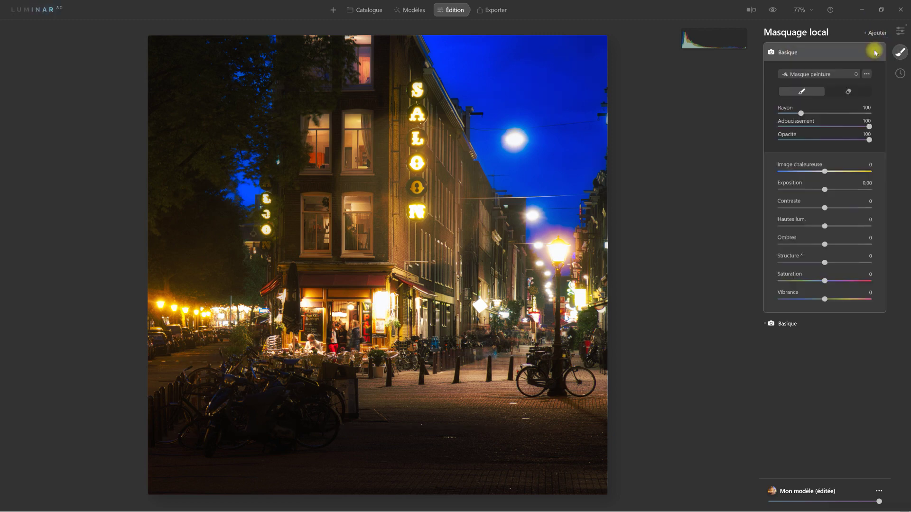
pyautogui.click(843, 74)
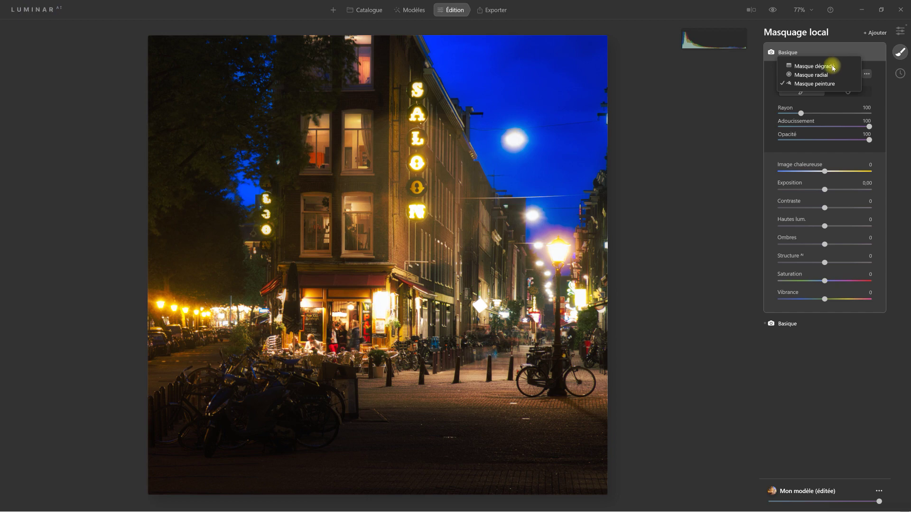
pyautogui.click(826, 66)
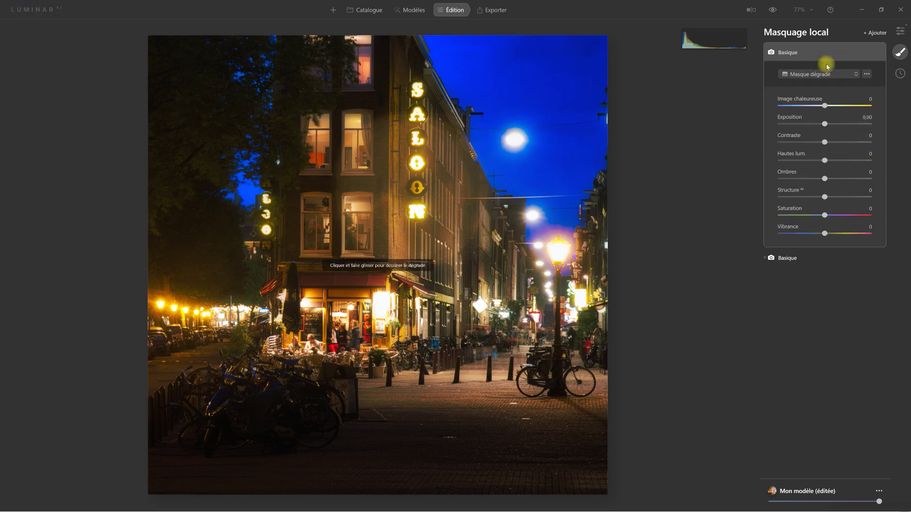
pyautogui.moveTo(173, 256); pyautogui.dragTo(334, 259)
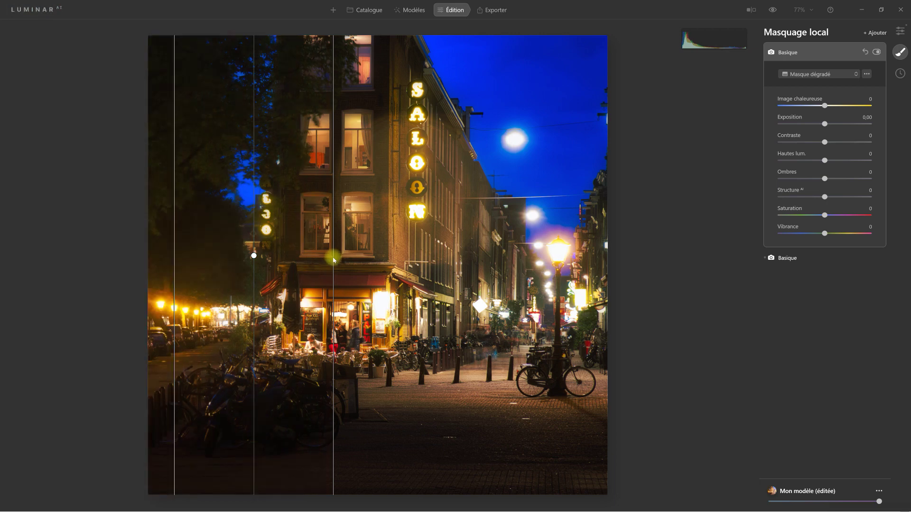
pyautogui.moveTo(333, 259); pyautogui.dragTo(247, 258)
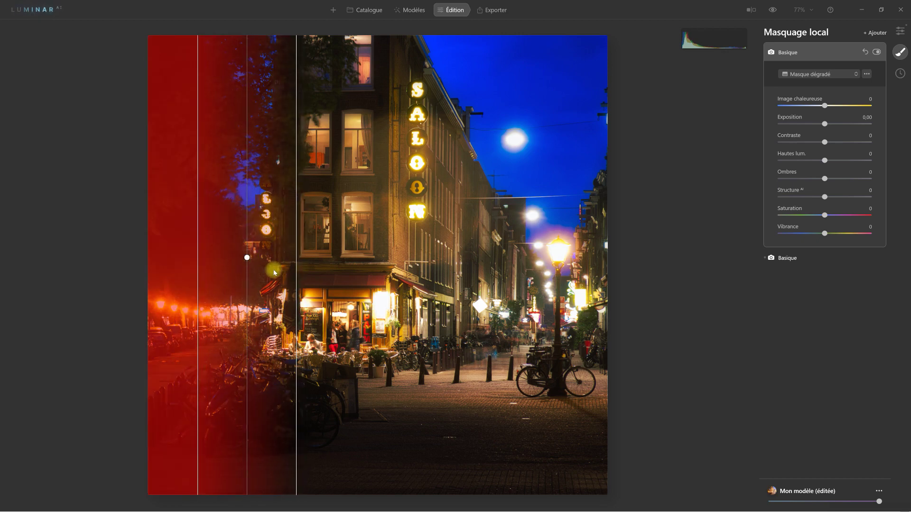
# Darken the left-side gradient mask by setting Exposition to -0,51 and Ombres to -42
pyautogui.moveTo(824, 130); pyautogui.dragTo(822, 126)
pyautogui.moveTo(824, 178); pyautogui.dragTo(807, 183)
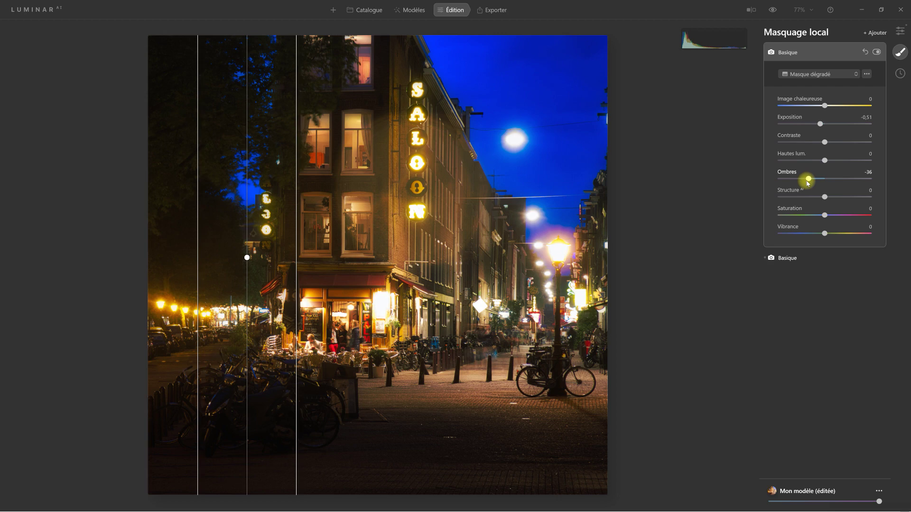
pyautogui.moveTo(808, 184); pyautogui.dragTo(805, 179)
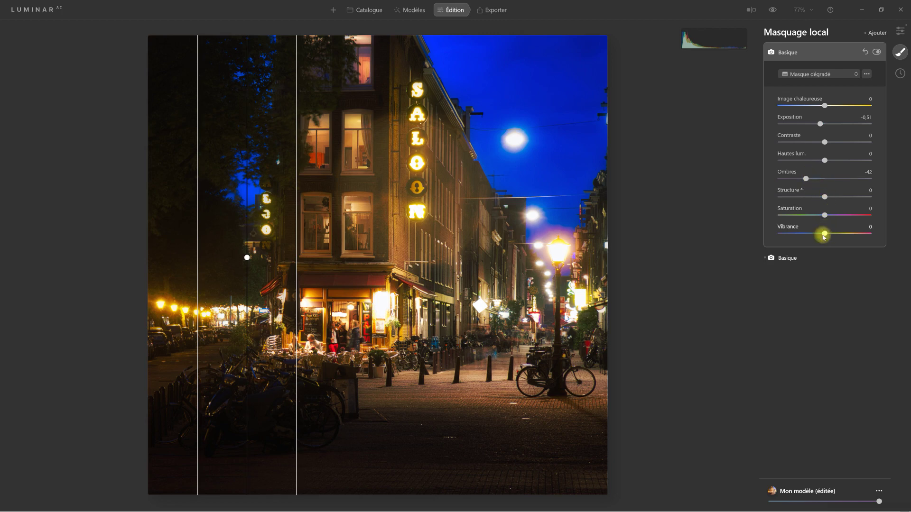
# Mute the colours in the left-side gradient mask by setting Vibrance to -20 and Saturation to -36
pyautogui.moveTo(825, 236); pyautogui.dragTo(812, 216)
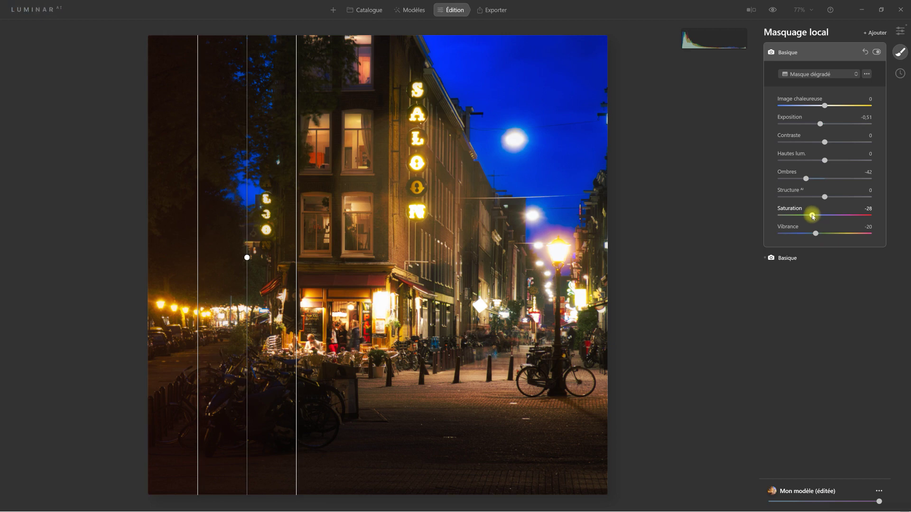
pyautogui.moveTo(812, 217); pyautogui.dragTo(810, 216)
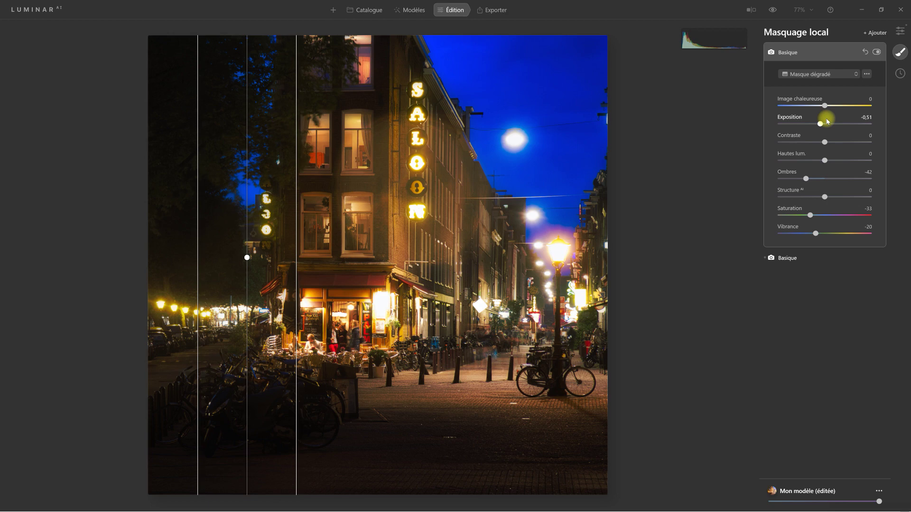
pyautogui.moveTo(811, 217)
pyautogui.mouseDown()
pyautogui.moveTo(789, 215)
pyautogui.moveTo(808, 217)
pyautogui.mouseUp()
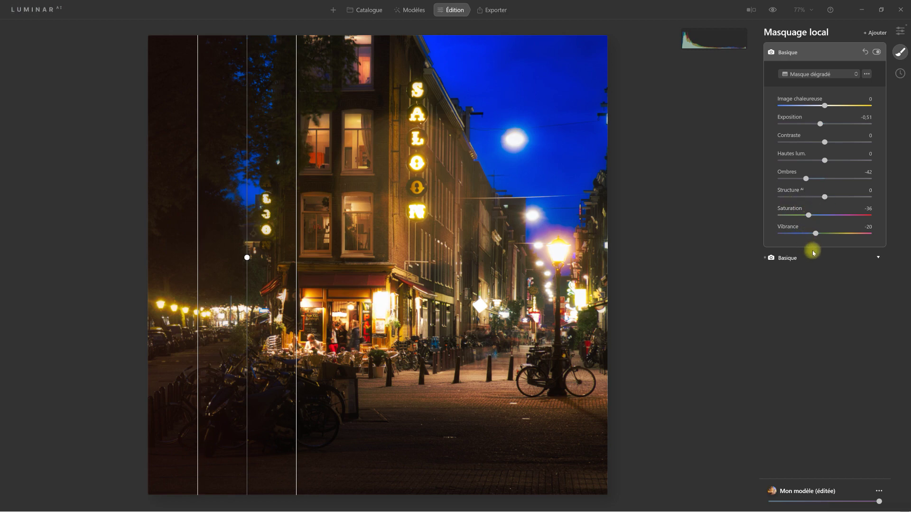
pyautogui.click(791, 54)
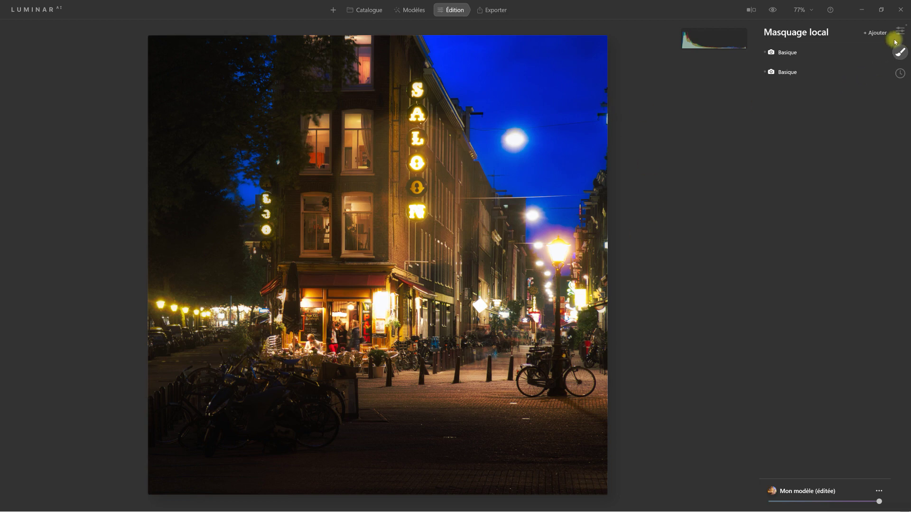
# Add a third Basique local adjustment with a circular Masque radial centred on the lit café terrace
pyautogui.click(880, 33)
pyautogui.click(878, 49)
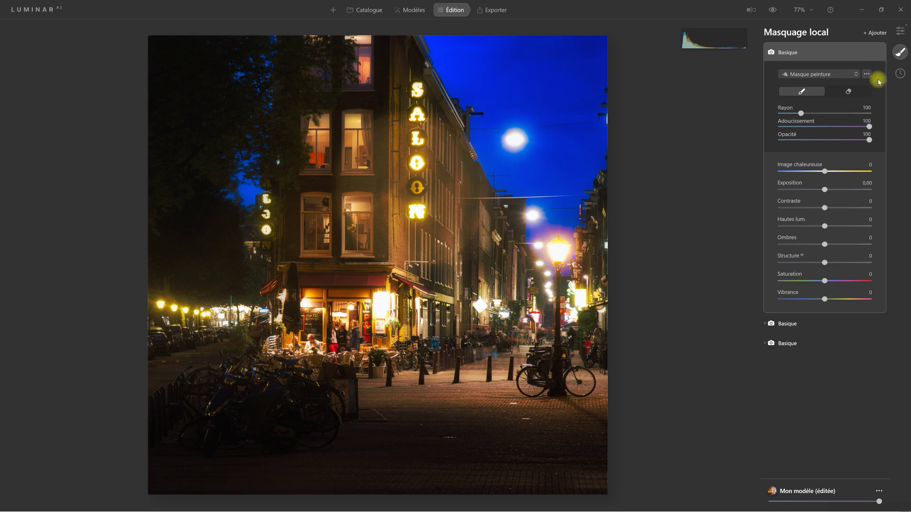
pyautogui.click(846, 74)
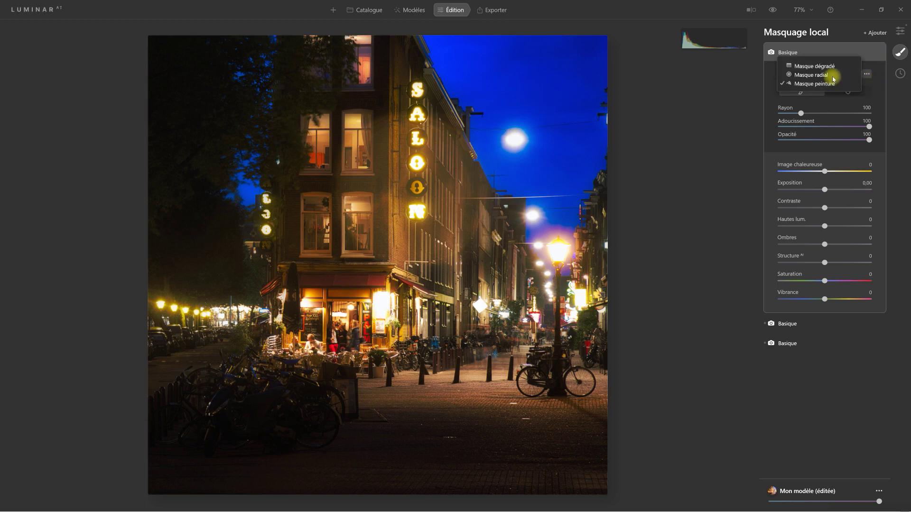
pyautogui.click(826, 77)
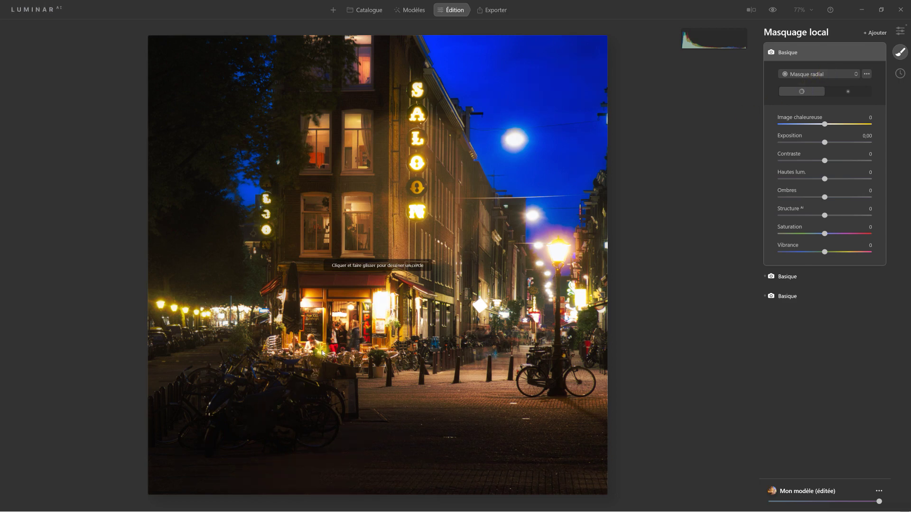
pyautogui.moveTo(338, 328); pyautogui.dragTo(372, 352)
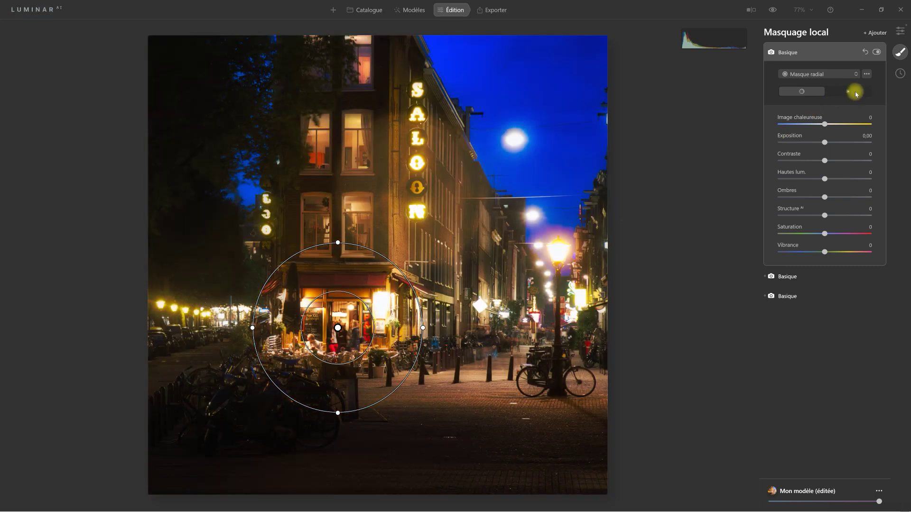
# Apply the café radial mask inside its circle, recentre it on the entrance and widen it into an oval
pyautogui.click(848, 91)
pyautogui.moveTo(337, 328); pyautogui.dragTo(342, 321)
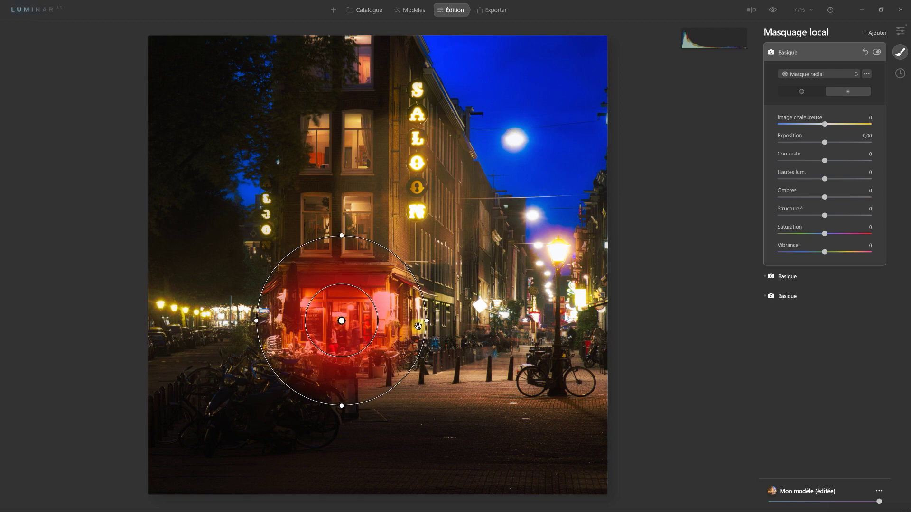
pyautogui.moveTo(425, 322); pyautogui.dragTo(439, 321)
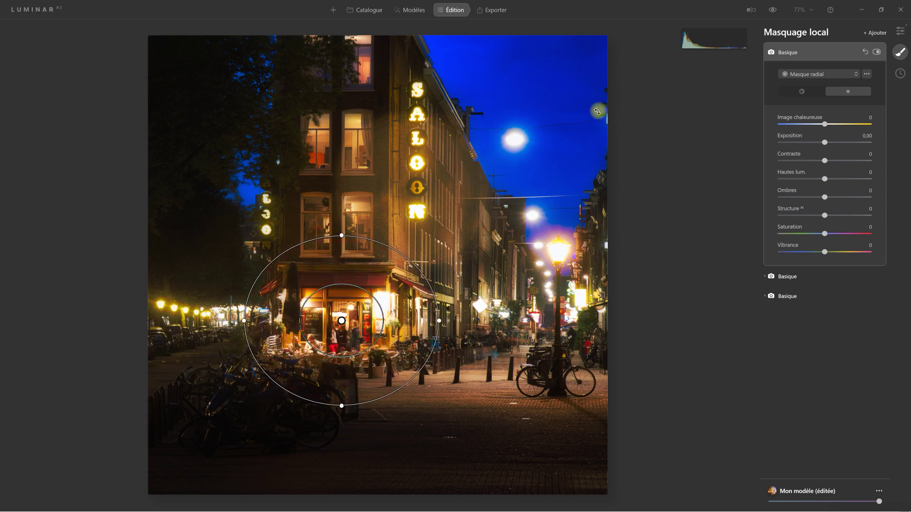
# Brighten the café radial mask with Exposition 0,27, Ombres 18, Structure 21 and Contraste 15
pyautogui.moveTo(826, 143)
pyautogui.mouseDown()
pyautogui.moveTo(817, 146)
pyautogui.moveTo(829, 152)
pyautogui.mouseUp()
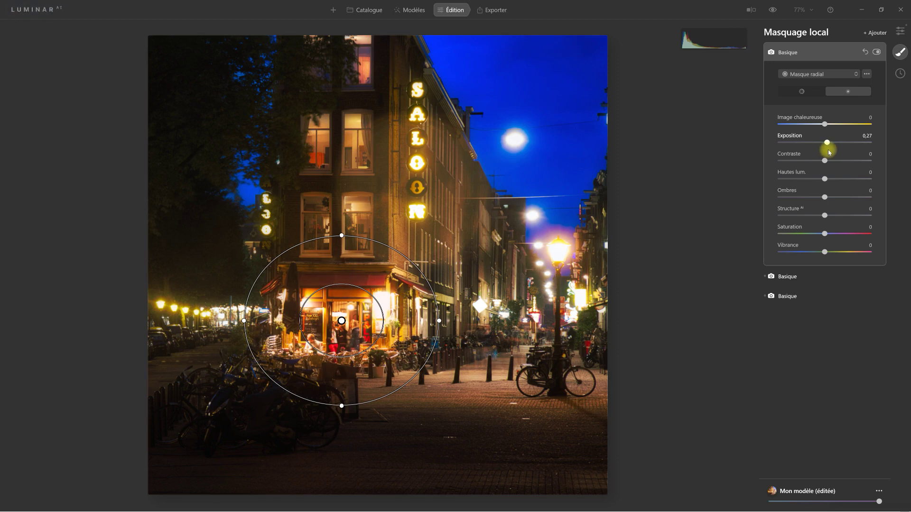
pyautogui.moveTo(824, 196); pyautogui.dragTo(830, 198)
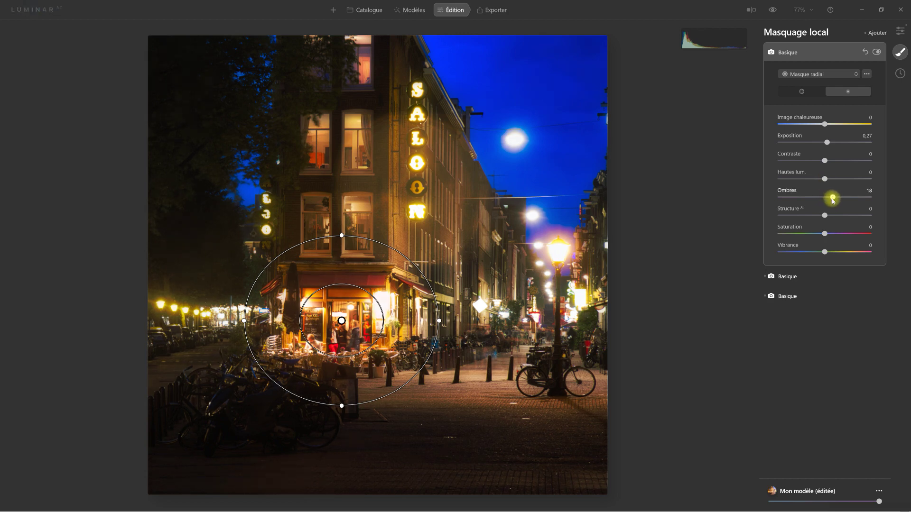
pyautogui.moveTo(825, 216); pyautogui.dragTo(834, 219)
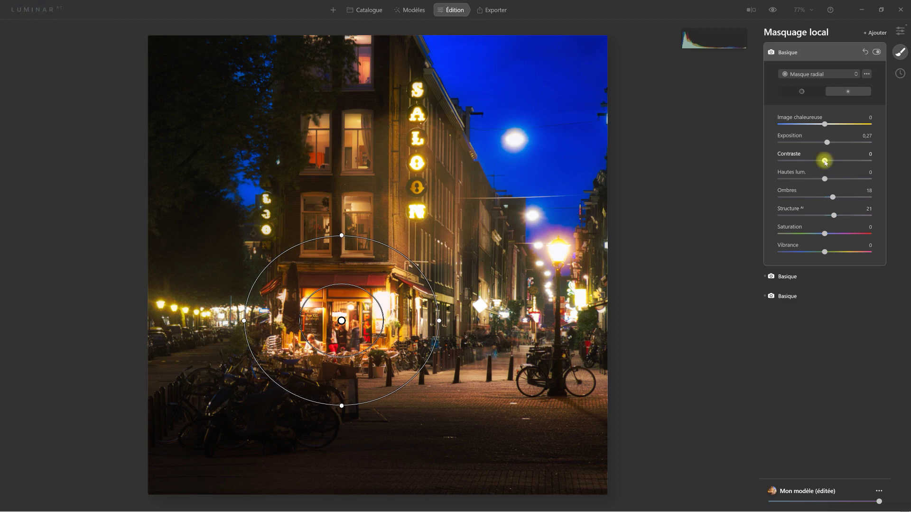
pyautogui.moveTo(824, 162); pyautogui.dragTo(832, 165)
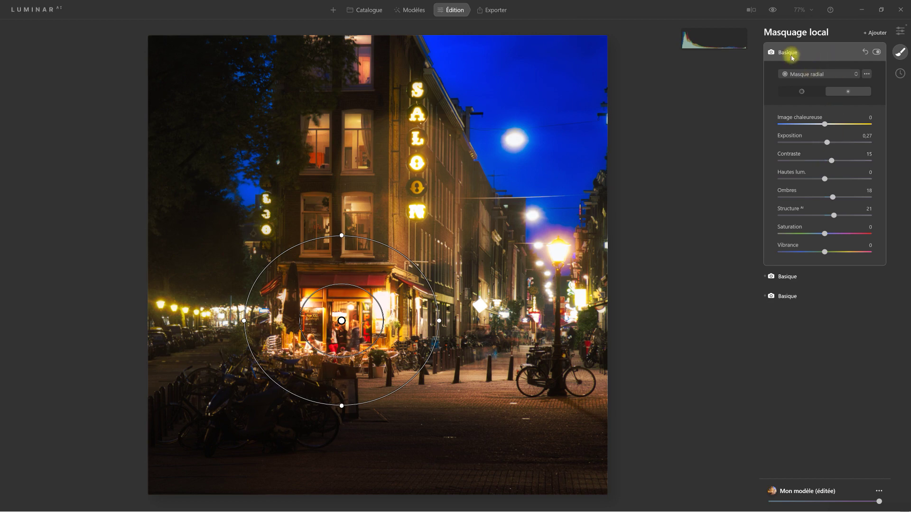
# Compare the photo with and without the café radial adjustment and close its settings
pyautogui.click(876, 53)
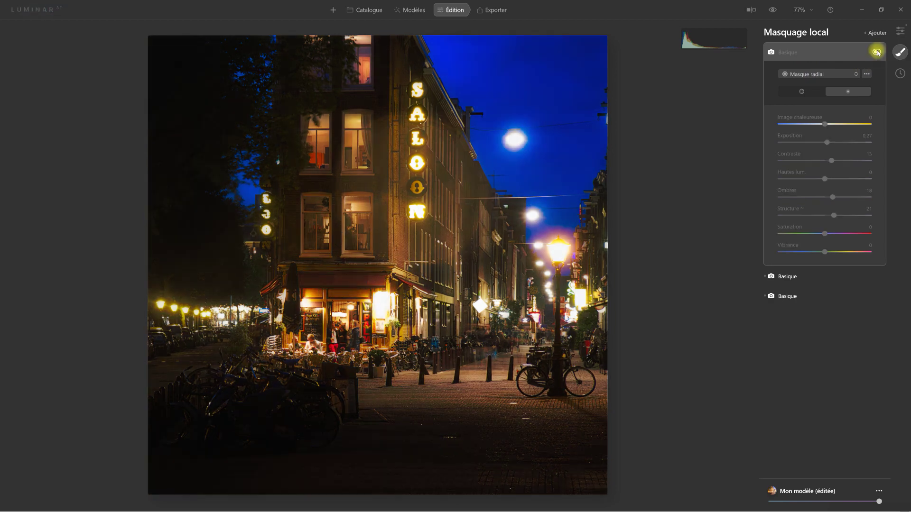
pyautogui.click(878, 53)
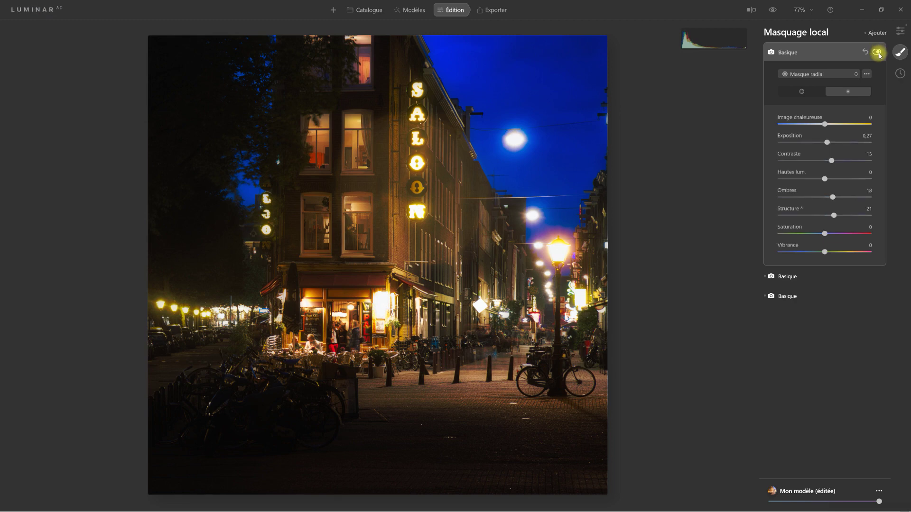
pyautogui.click(878, 56)
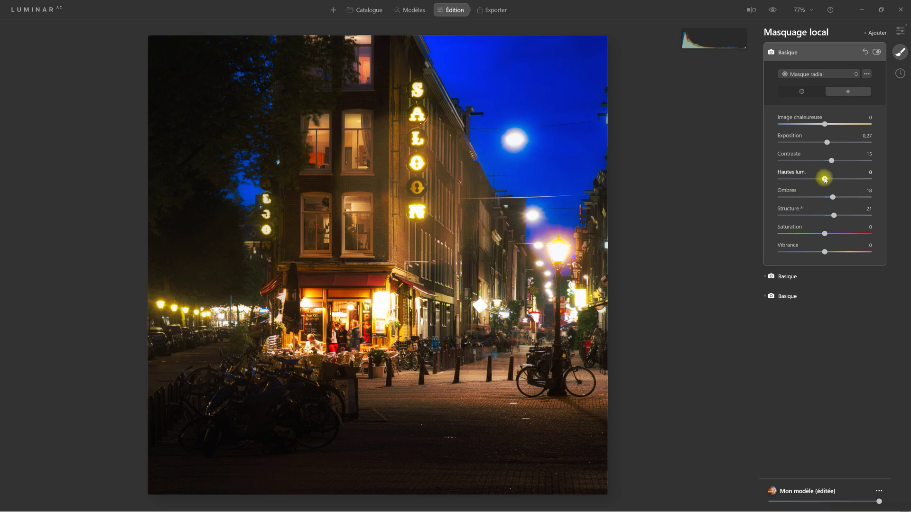
pyautogui.moveTo(822, 180); pyautogui.dragTo(822, 179)
pyautogui.click(799, 53)
# Add a fourth Basique adjustment with a small Masque radial on the side-street facade right of the café, applied inside the circle
pyautogui.click(876, 33)
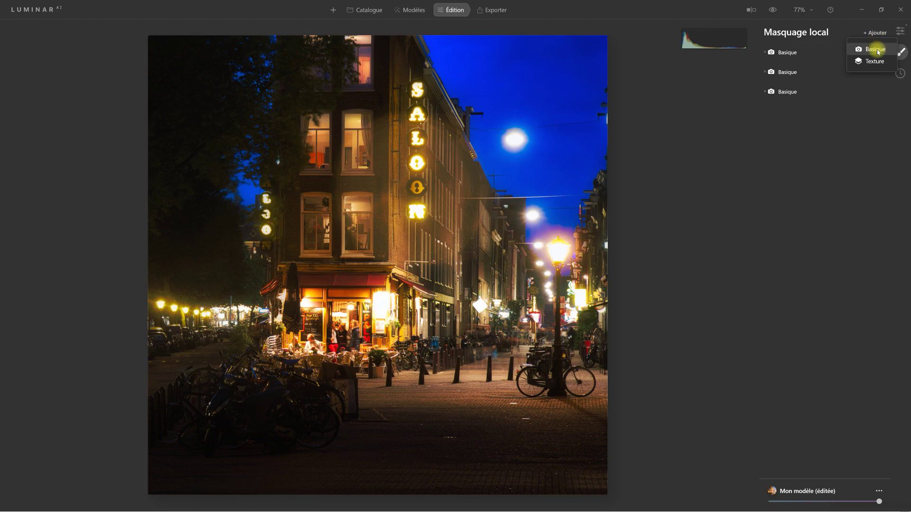
pyautogui.click(877, 50)
pyautogui.click(837, 78)
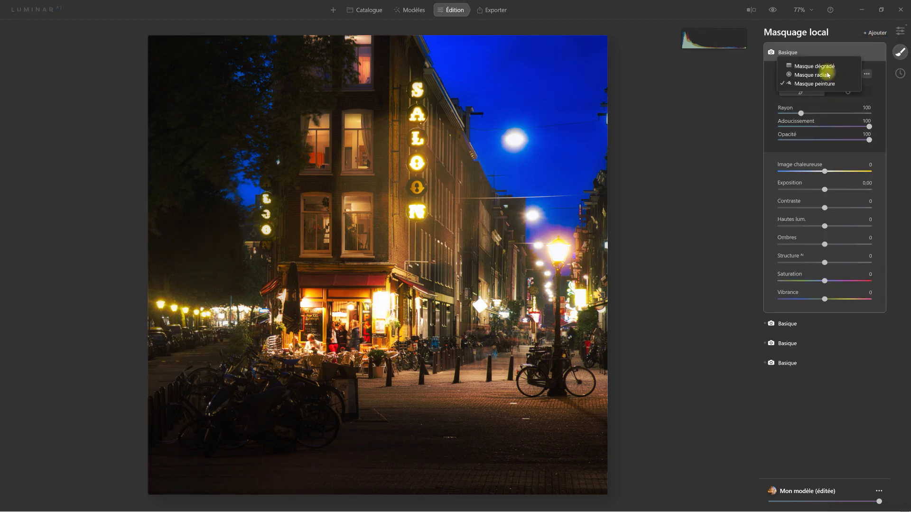
pyautogui.click(826, 73)
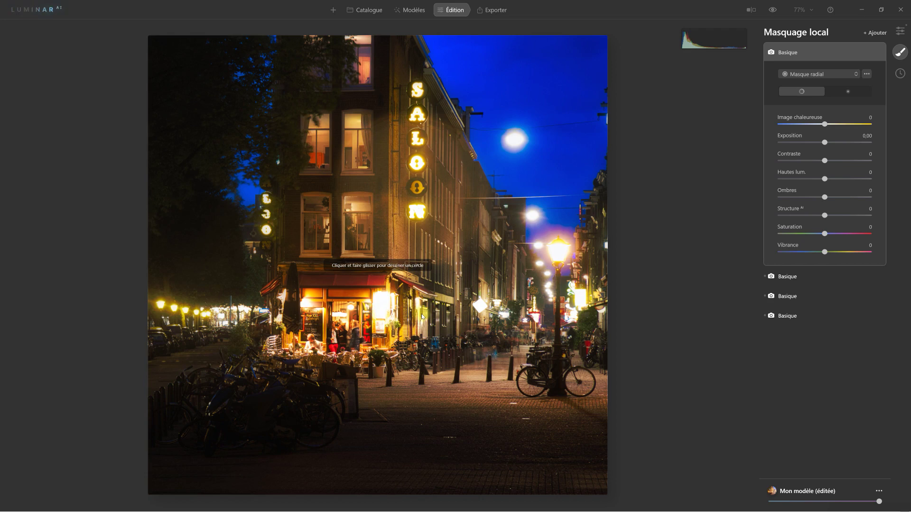
pyautogui.moveTo(431, 321); pyautogui.dragTo(453, 325)
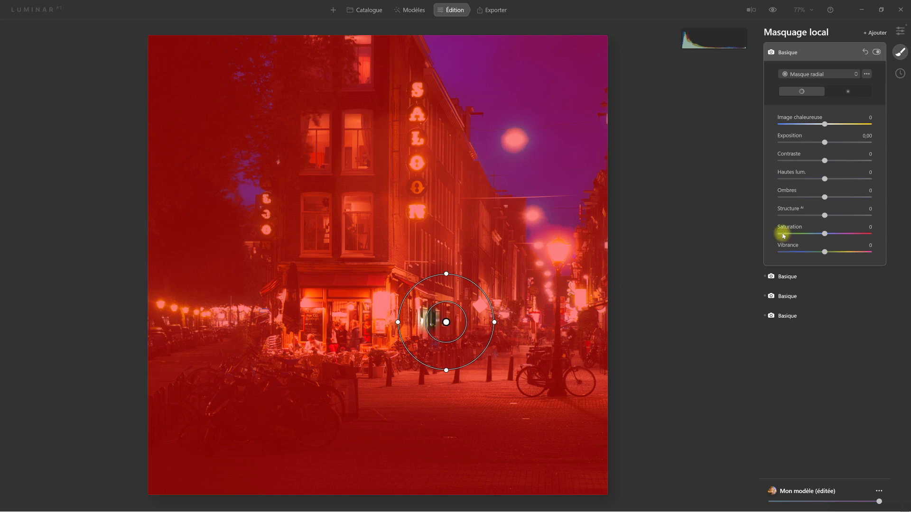
pyautogui.click(849, 92)
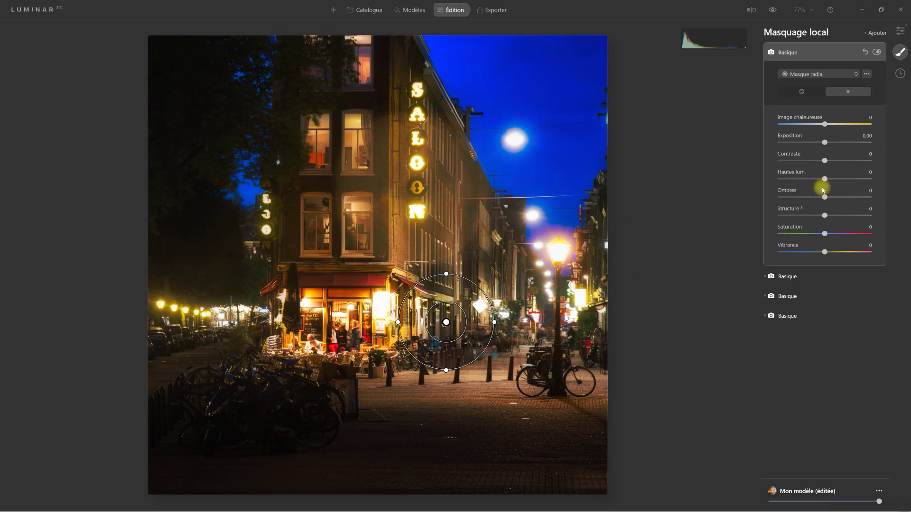
# Set the side-street radial mask to Ombres 20, Structure 30, Contraste 13 and Exposition 0,32
pyautogui.moveTo(825, 197); pyautogui.dragTo(836, 221)
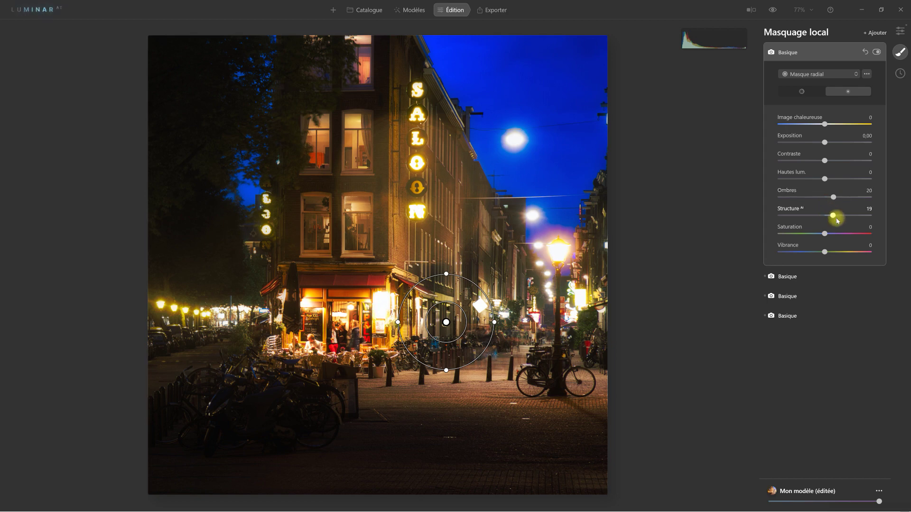
pyautogui.moveTo(836, 220); pyautogui.dragTo(841, 218)
pyautogui.moveTo(825, 160); pyautogui.dragTo(830, 161)
pyautogui.moveTo(825, 143); pyautogui.dragTo(829, 142)
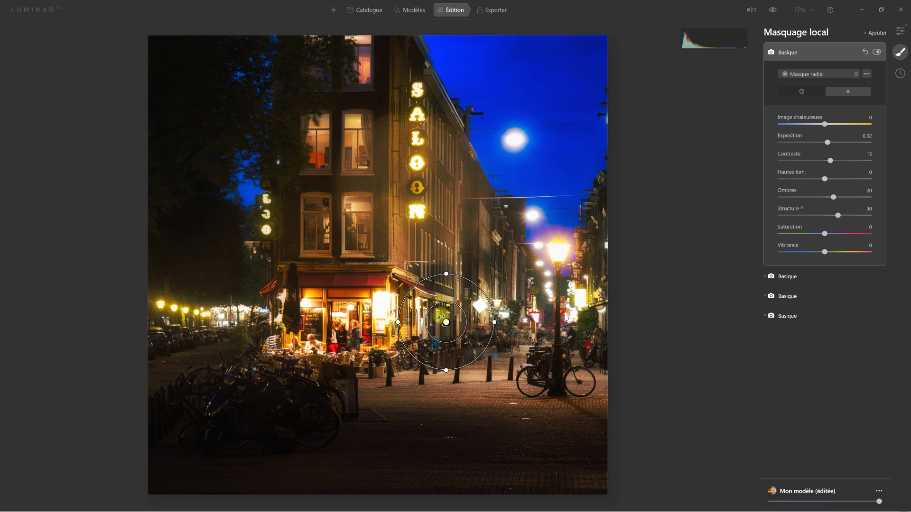
pyautogui.click(822, 50)
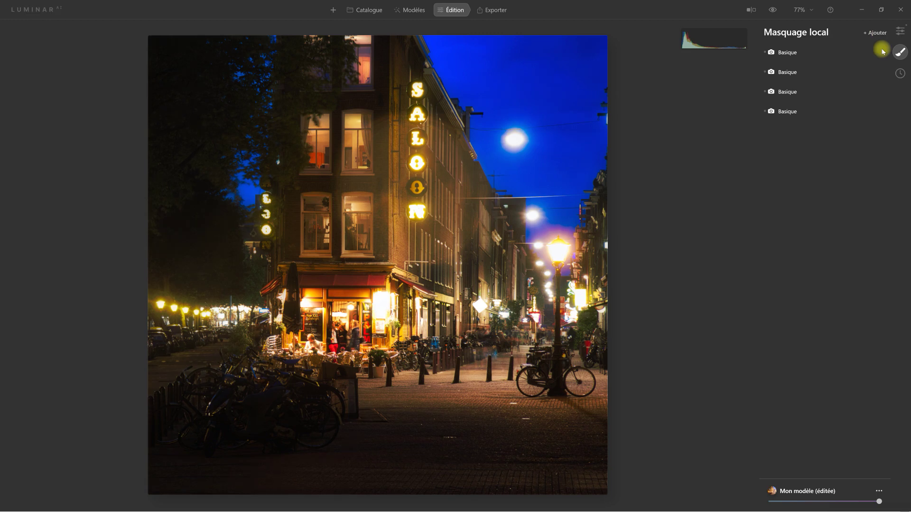
# Add a fifth Basique local adjustment with a large Masque radial centred on the corner building's upper windows
pyautogui.click(882, 51)
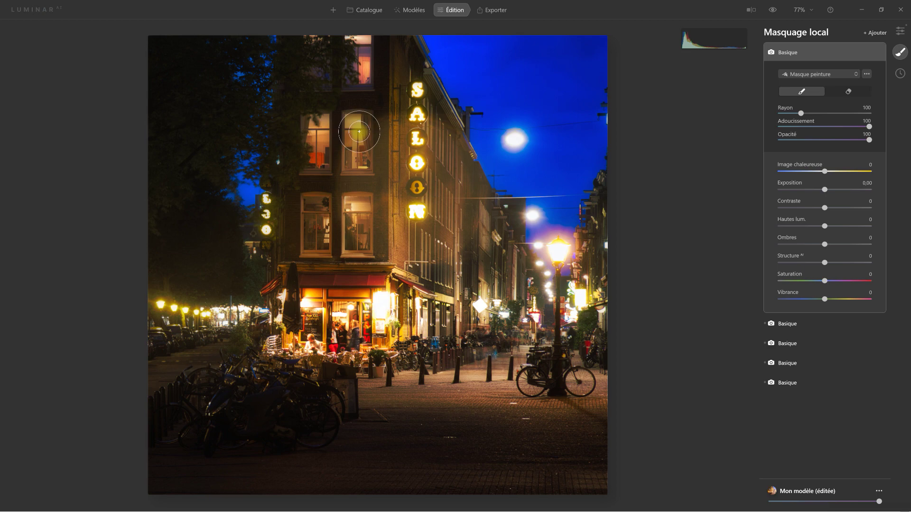
pyautogui.click(815, 74)
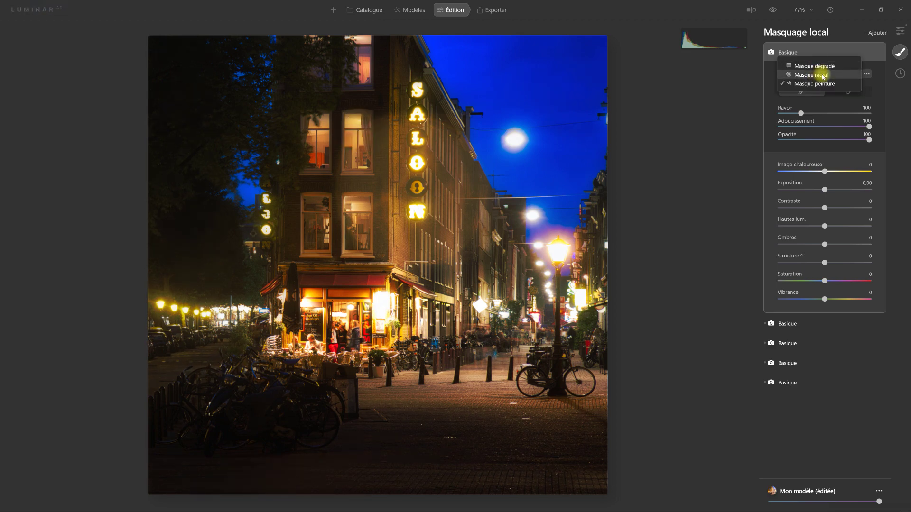
pyautogui.click(823, 75)
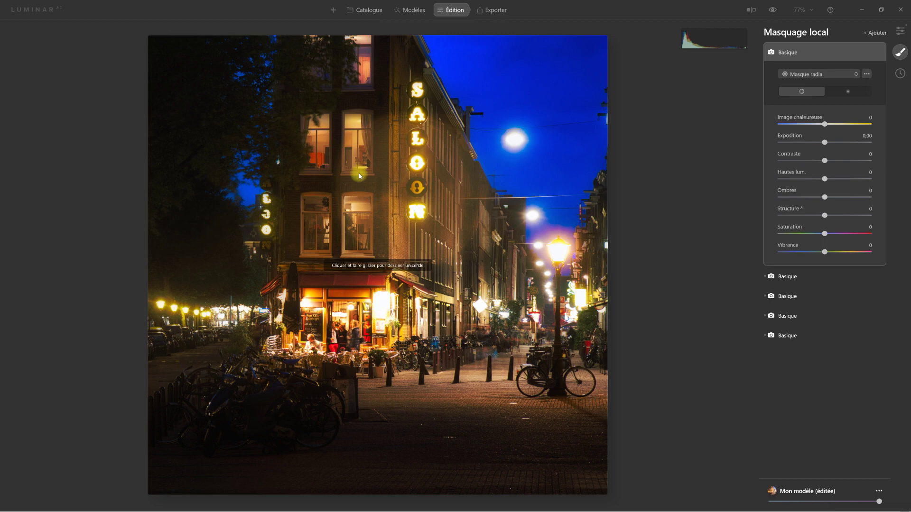
pyautogui.click(359, 172)
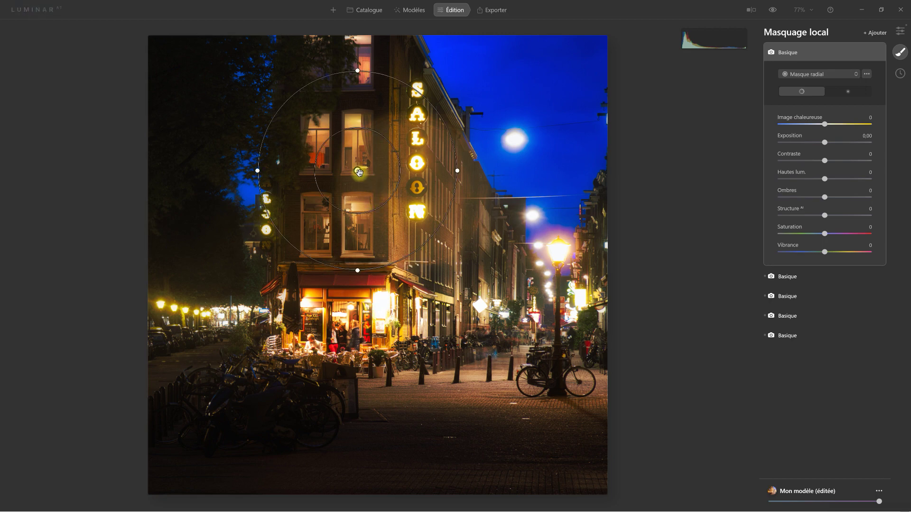
pyautogui.moveTo(359, 172); pyautogui.dragTo(368, 176)
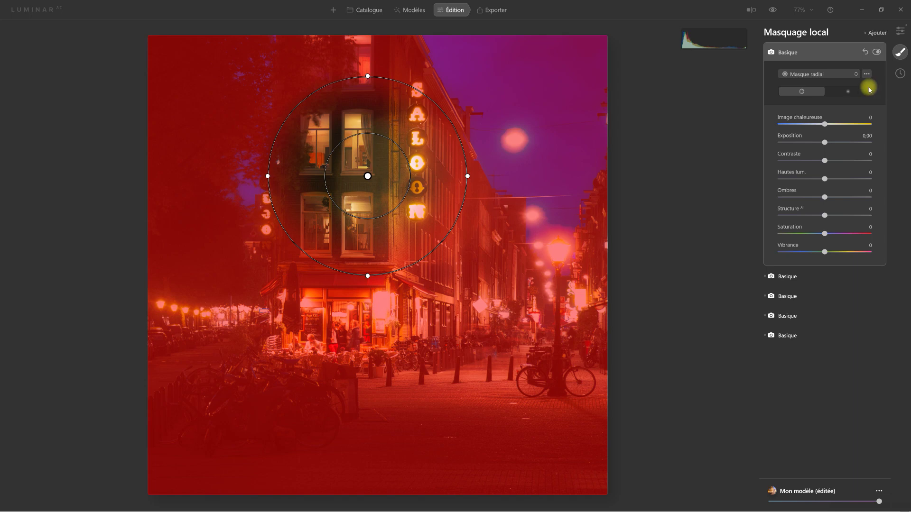
# Apply the upper-facade radial mask inside, enlarge it into a tall oval and move it slightly up and right
pyautogui.click(849, 91)
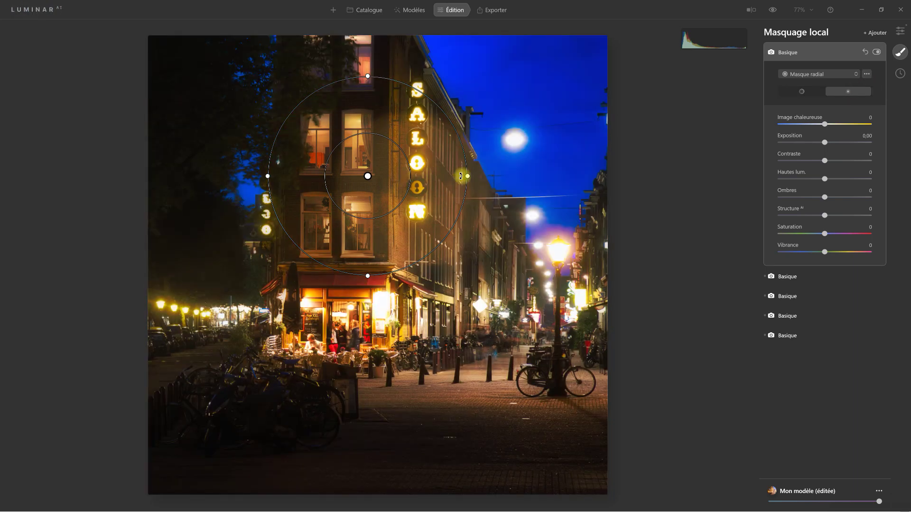
pyautogui.moveTo(460, 177); pyautogui.dragTo(480, 179)
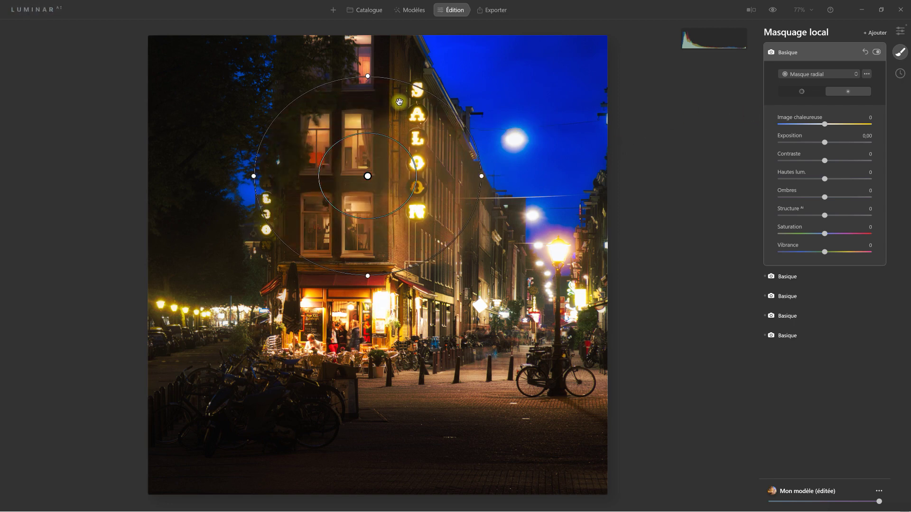
pyautogui.moveTo(378, 82)
pyautogui.mouseDown()
pyautogui.moveTo(372, 45)
pyautogui.moveTo(369, 68)
pyautogui.mouseUp()
pyautogui.moveTo(368, 176); pyautogui.dragTo(374, 160)
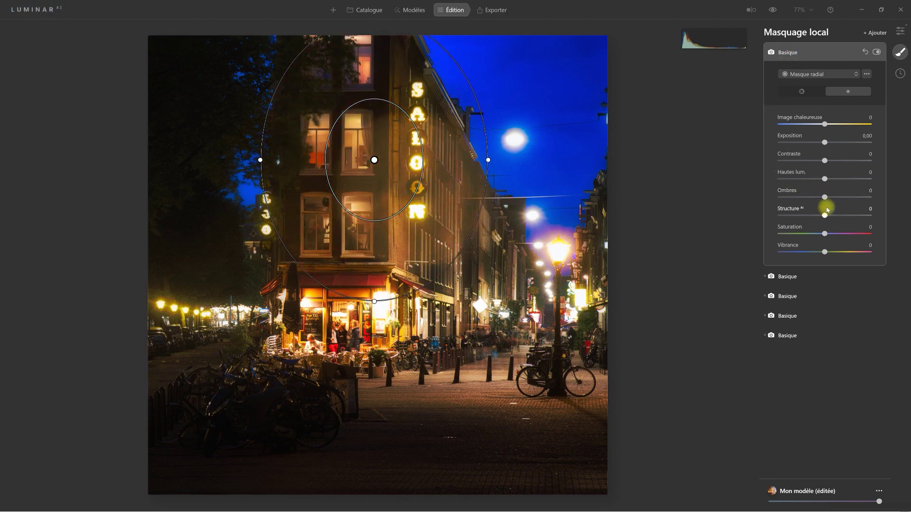
# Set the upper-facade mask to Exposition 0,13, Contraste 27, Hautes lum. -2, Ombres 11 and Structure 20
pyautogui.moveTo(825, 160)
pyautogui.mouseDown()
pyautogui.moveTo(838, 161)
pyautogui.moveTo(828, 143)
pyautogui.mouseUp()
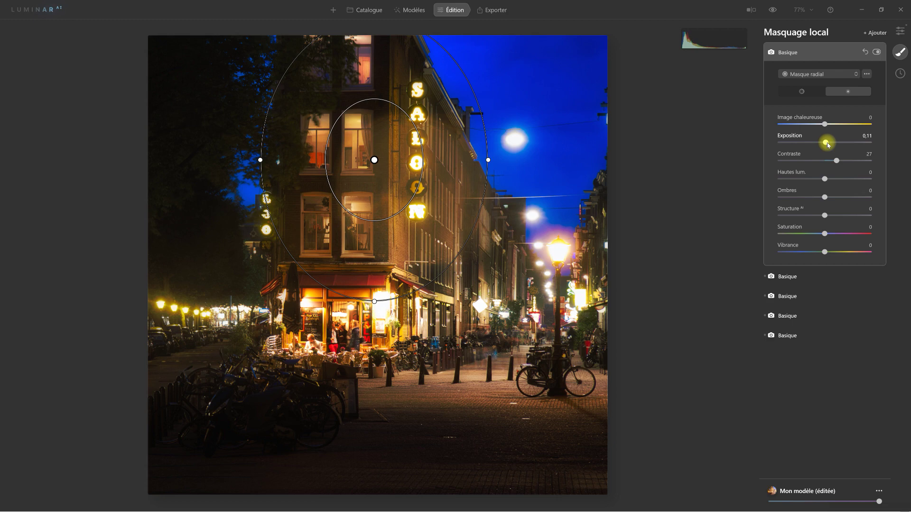
pyautogui.moveTo(825, 196); pyautogui.dragTo(831, 198)
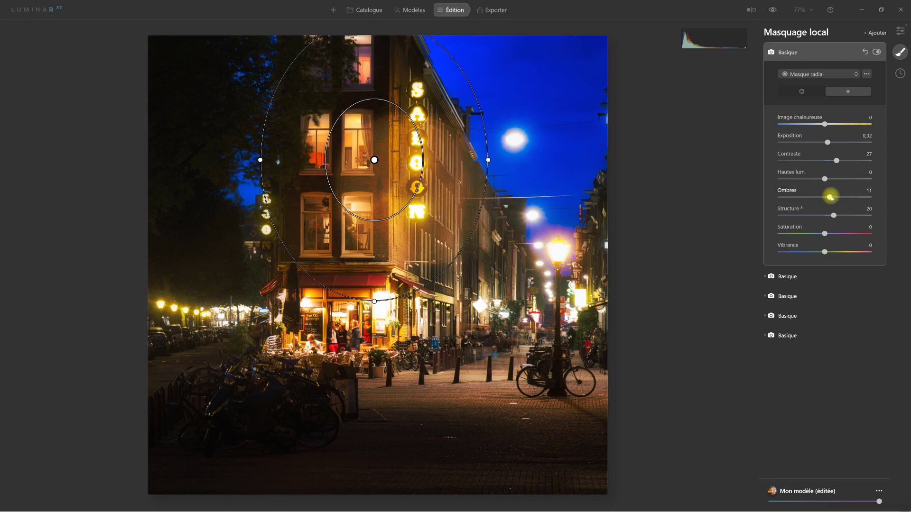
pyautogui.click(824, 178)
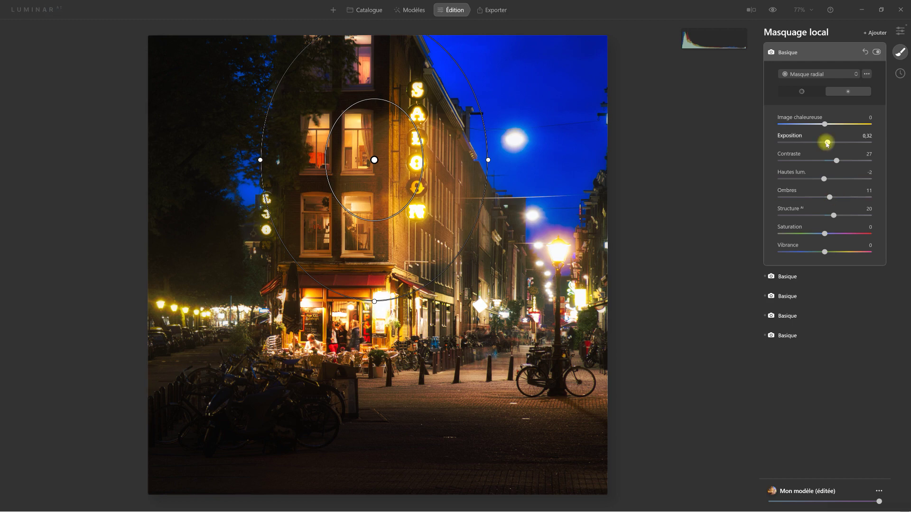
pyautogui.moveTo(827, 144); pyautogui.dragTo(825, 145)
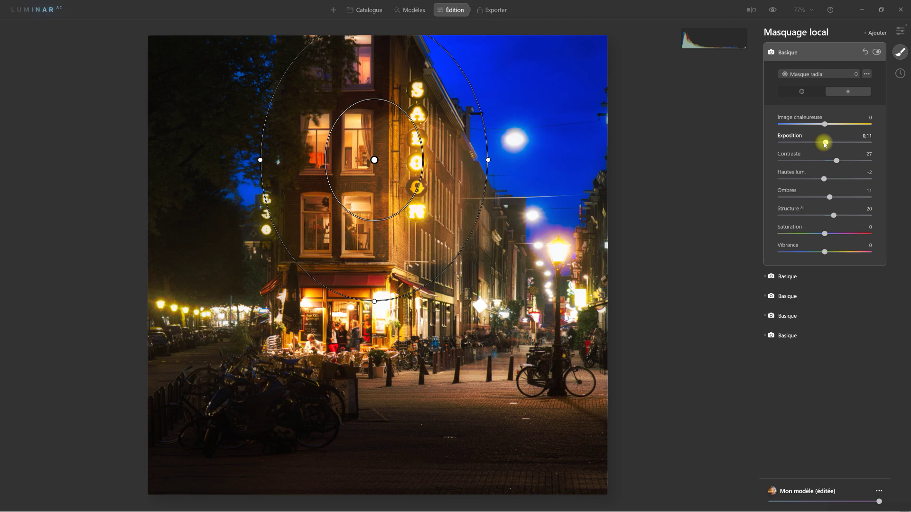
pyautogui.moveTo(825, 145); pyautogui.dragTo(826, 144)
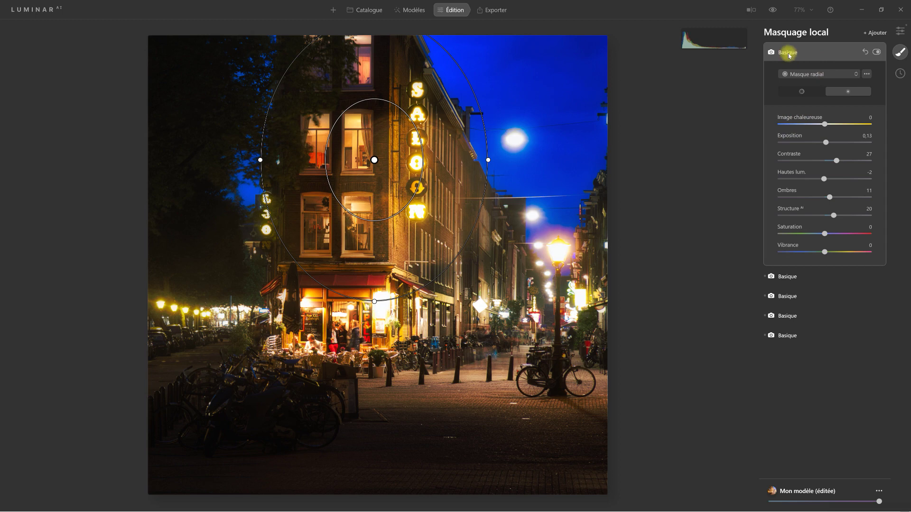
# Compare the photo with and without the upper-facade adjustment, and the finished edit against the unedited original
pyautogui.click(877, 52)
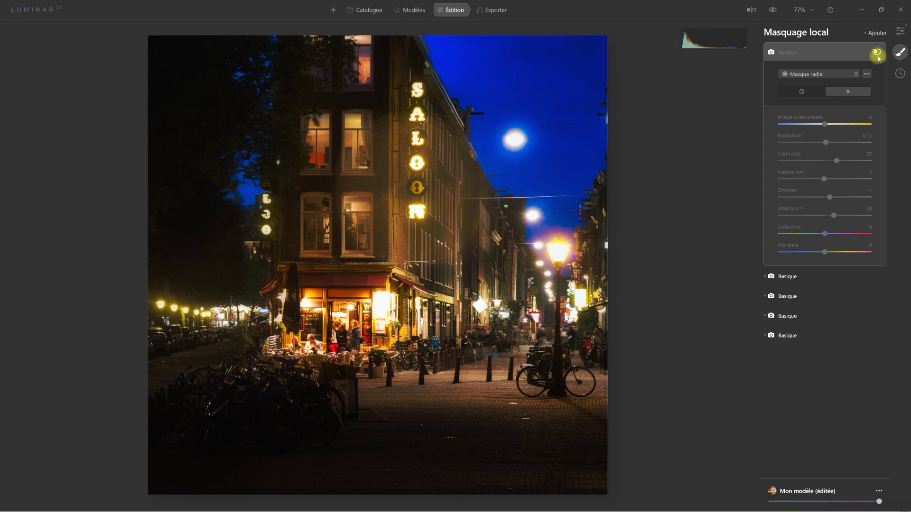
pyautogui.click(878, 52)
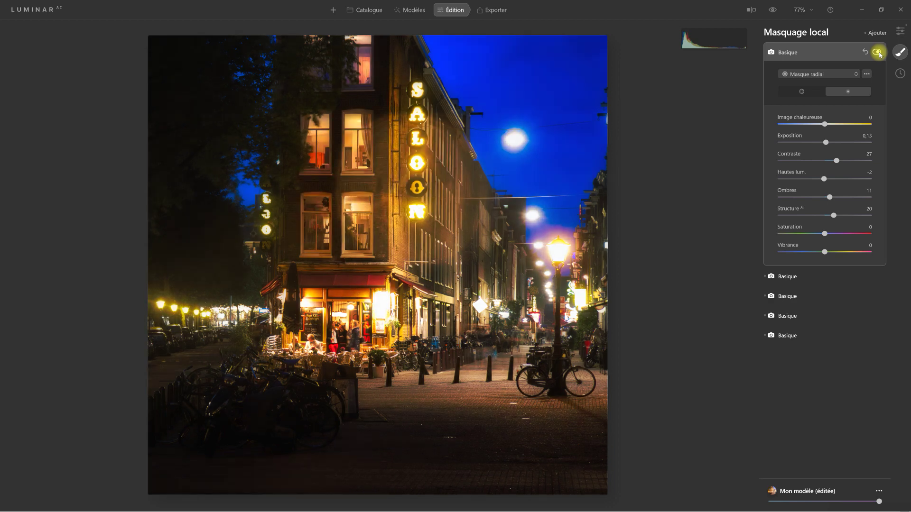
pyautogui.click(795, 54)
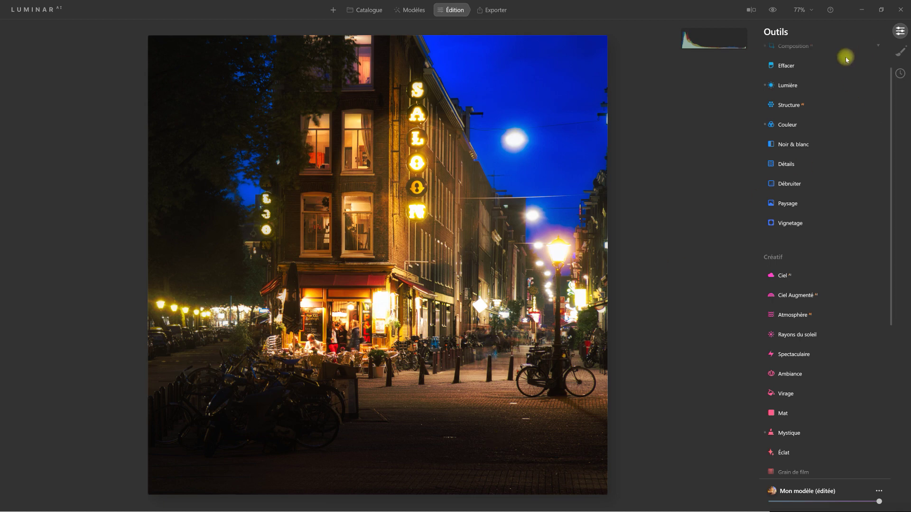
pyautogui.click(772, 10)
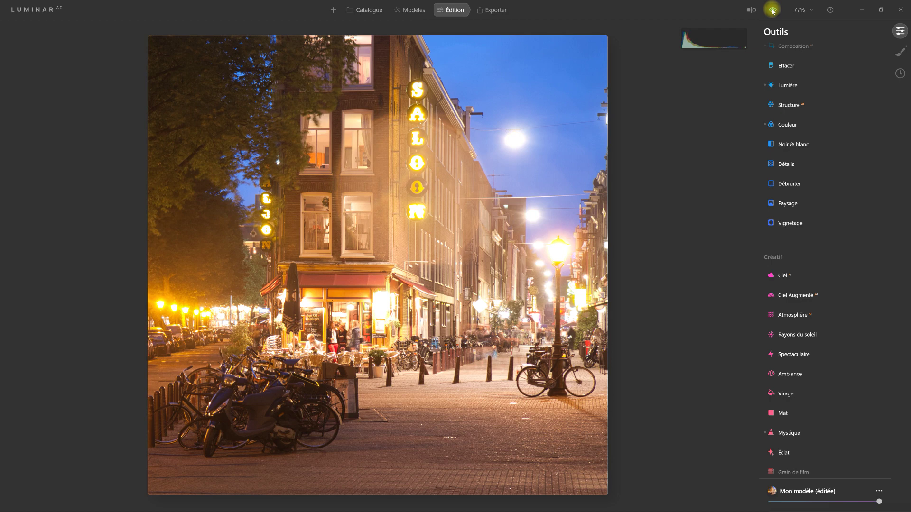
pyautogui.click(772, 10)
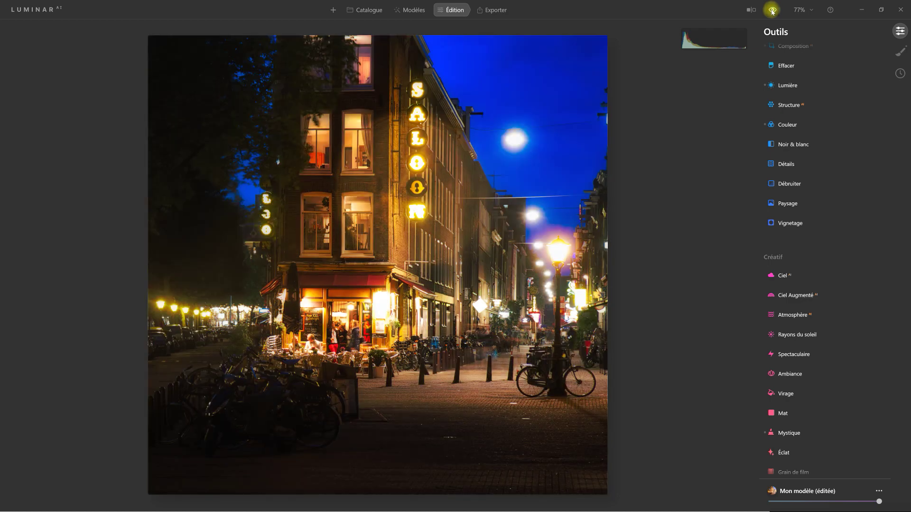